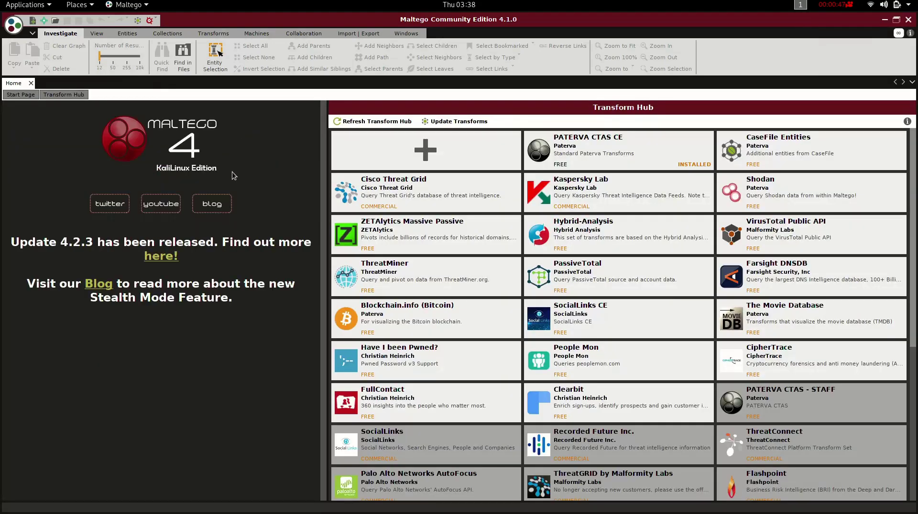
pyautogui.click(33, 33)
pyautogui.click(34, 33)
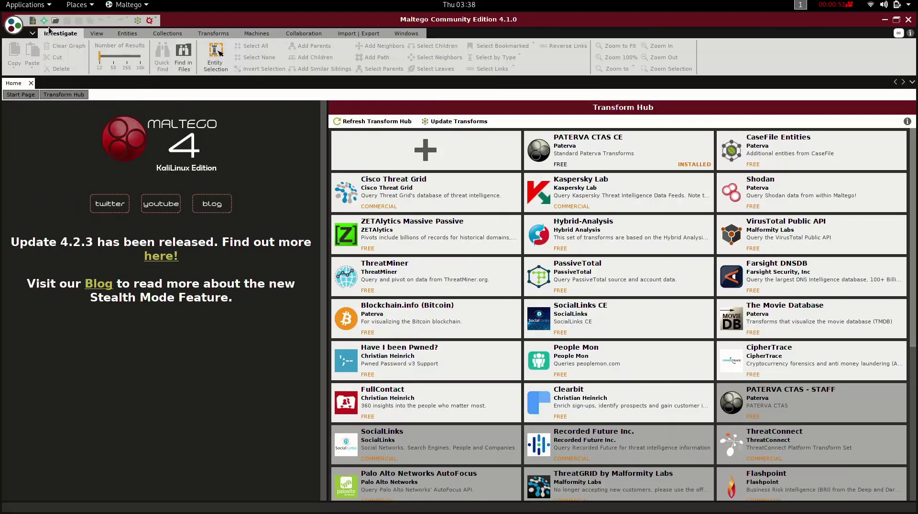
pyautogui.click(154, 20)
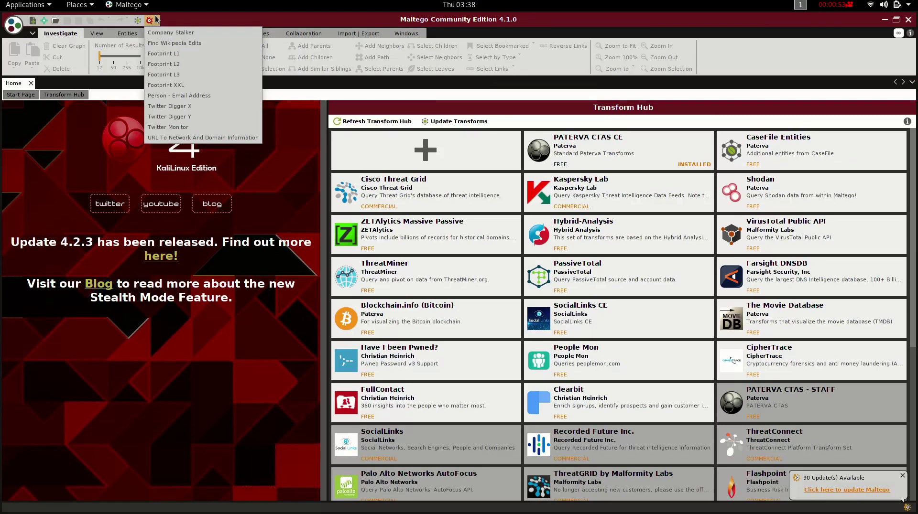
pyautogui.click(188, 17)
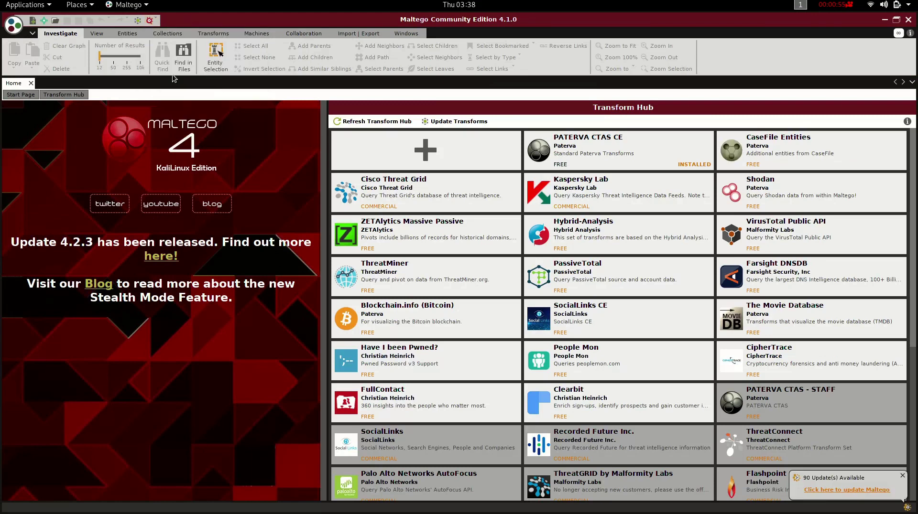
pyautogui.click(11, 30)
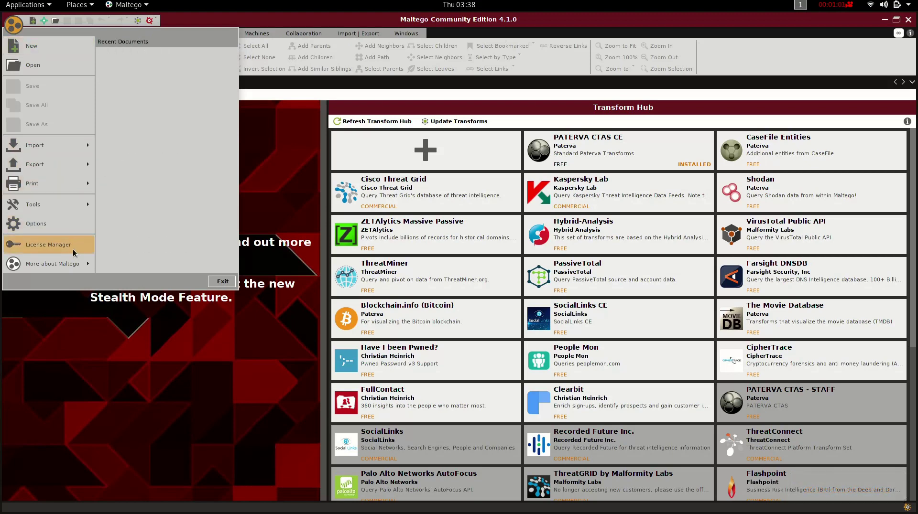
pyautogui.moveTo(79, 265)
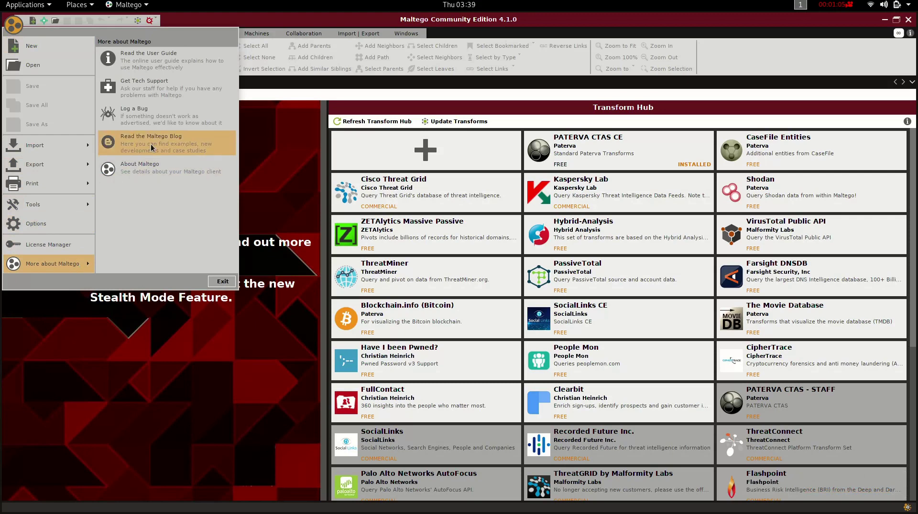
pyautogui.moveTo(61, 212)
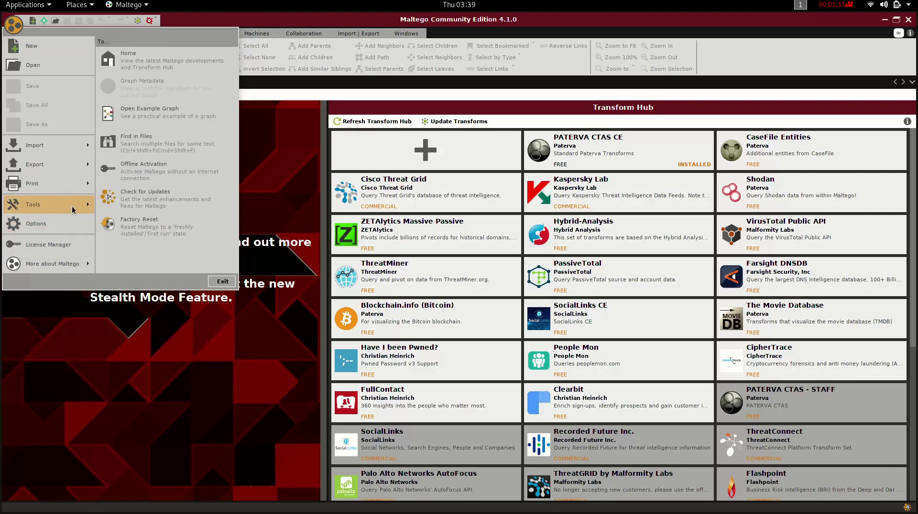
pyautogui.click(259, 338)
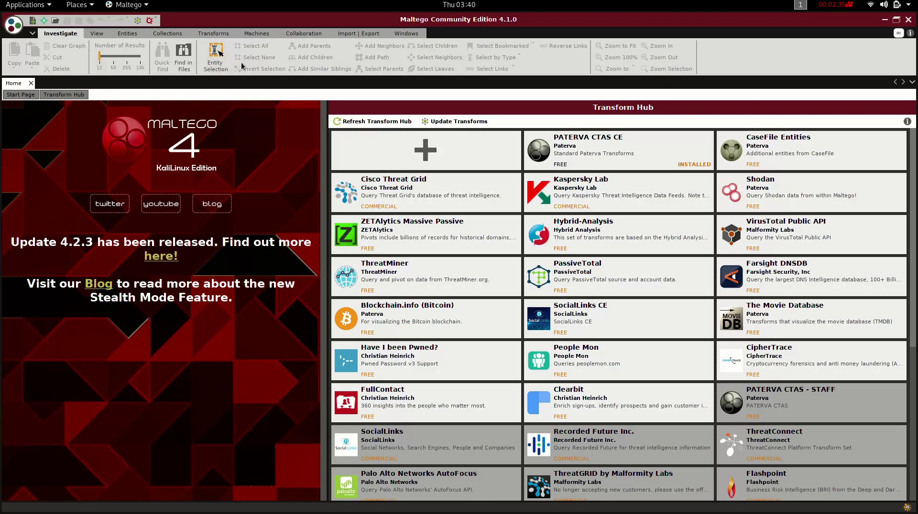
# Show the machine commands and look through the free and commercial transform packages listed in the Transform Hub.
pyautogui.click(260, 33)
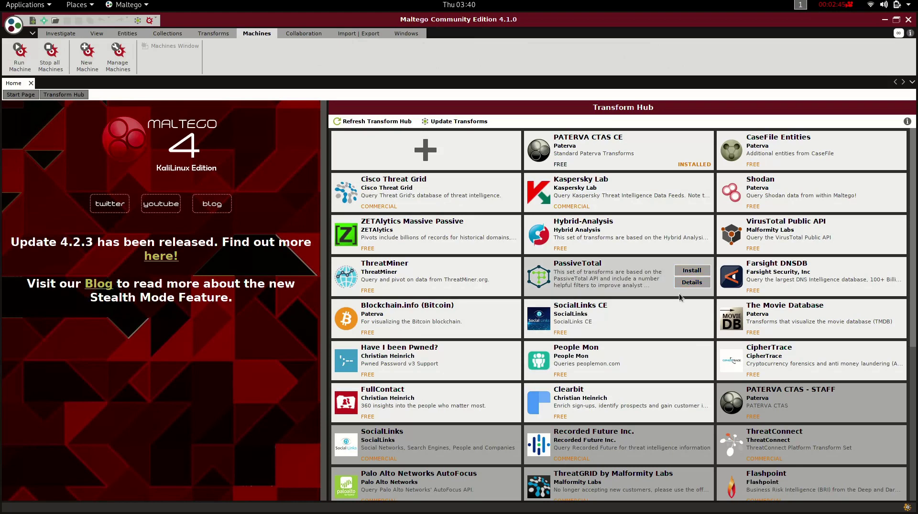
pyautogui.moveTo(643, 315)
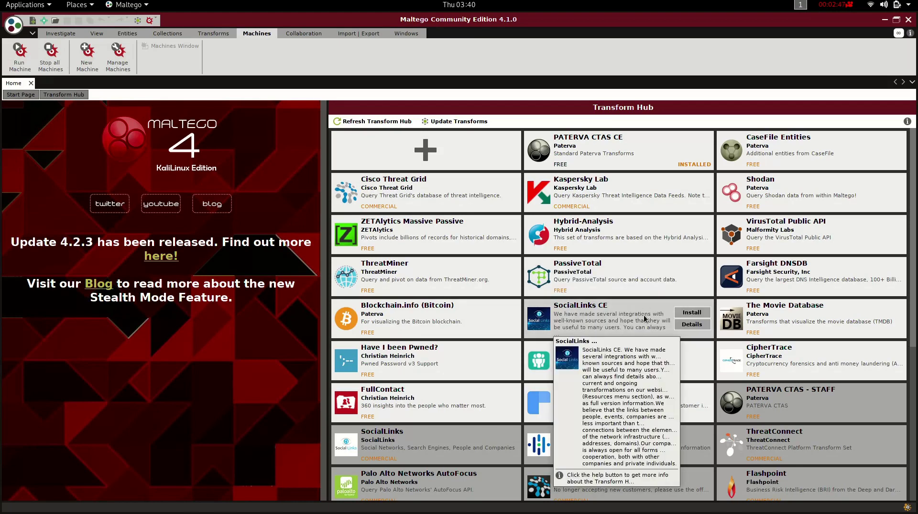
pyautogui.moveTo(649, 194)
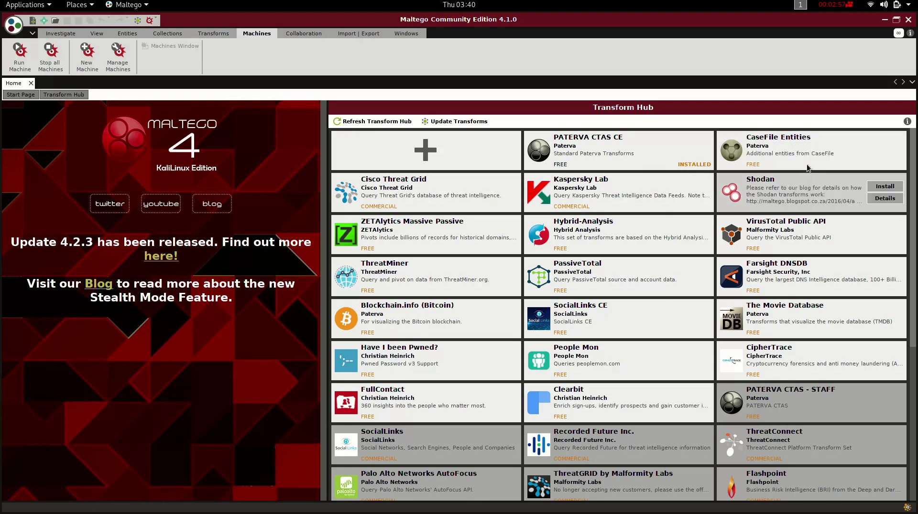
pyautogui.moveTo(549, 283)
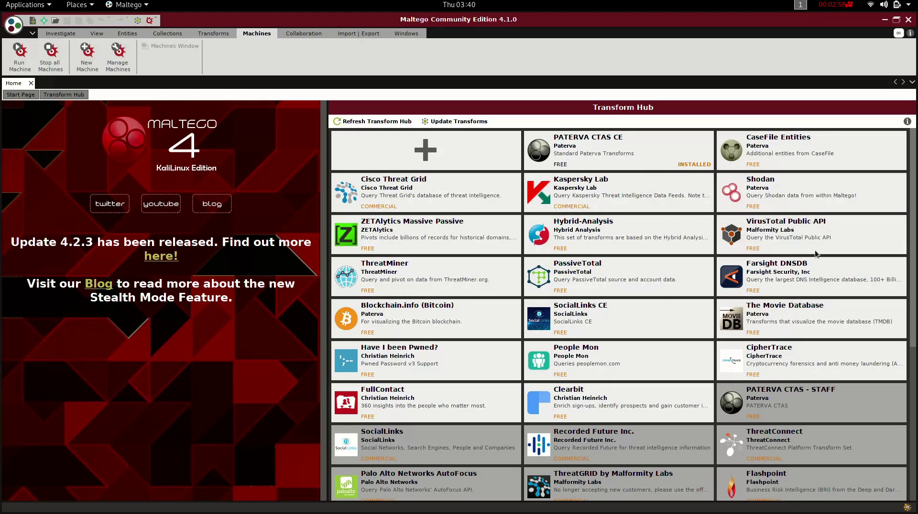
pyautogui.scroll(-3, 641, 368)
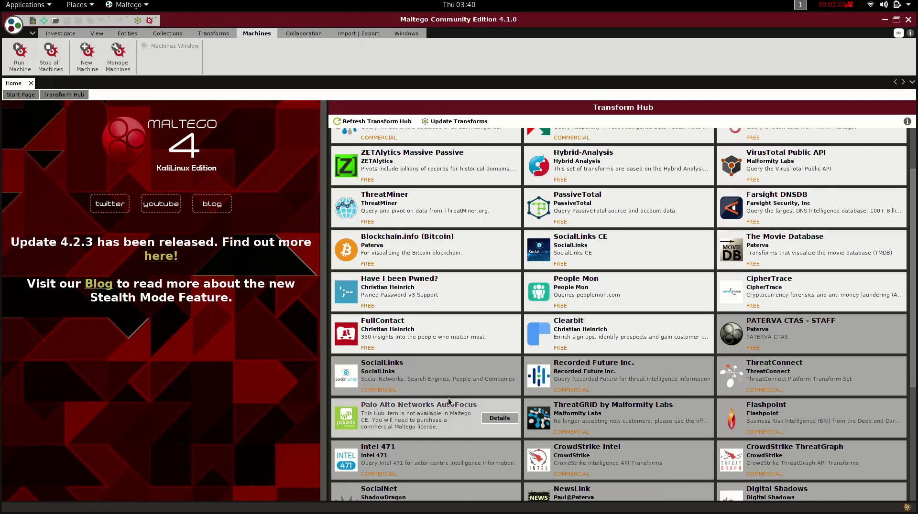
pyautogui.scroll(-6, 431, 416)
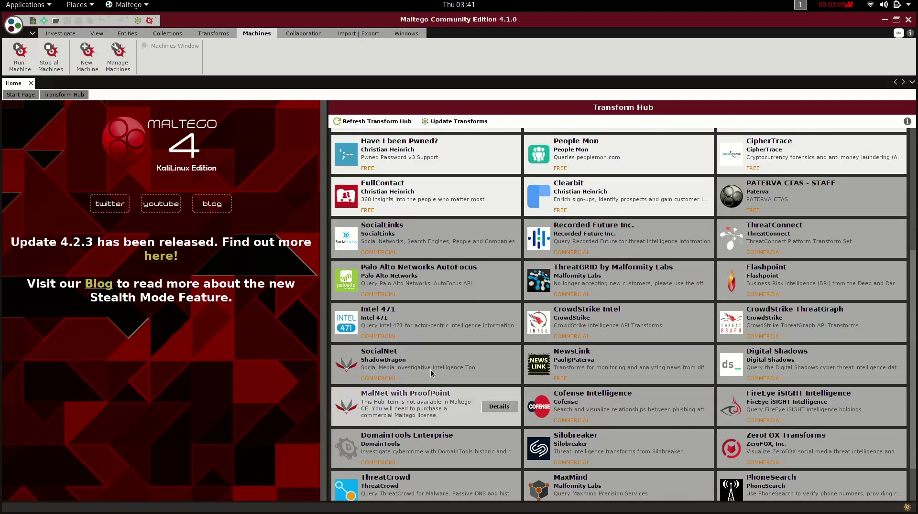
pyautogui.scroll(-2, 474, 409)
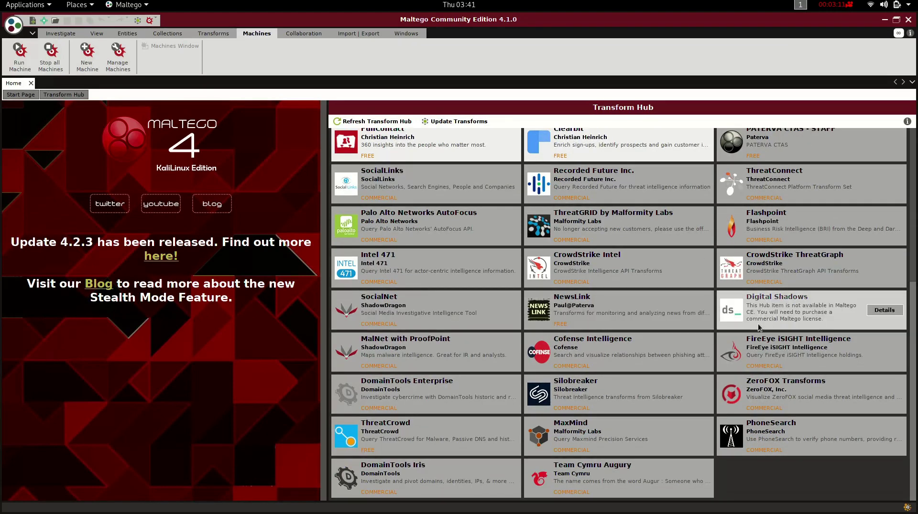
pyautogui.scroll(10, 755, 324)
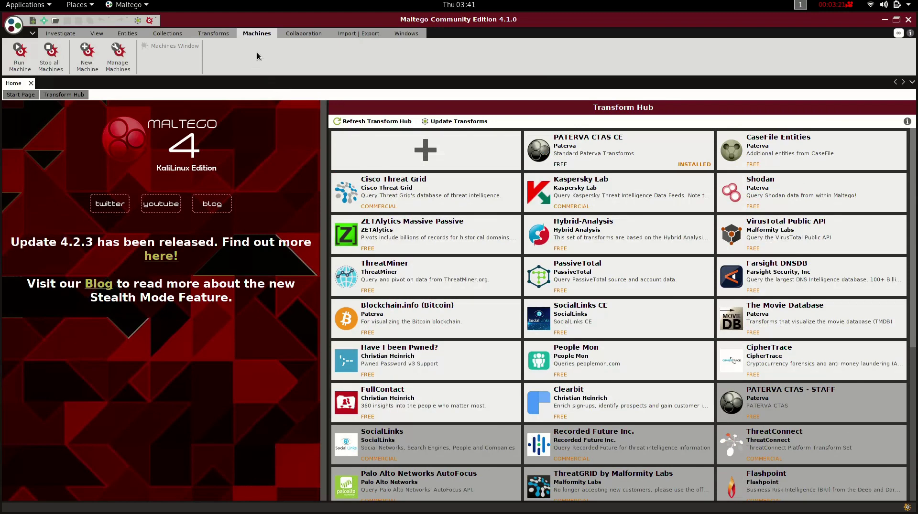
# Run the Footprint L1 machine with facebook.com as the target domain name.
pyautogui.click(22, 59)
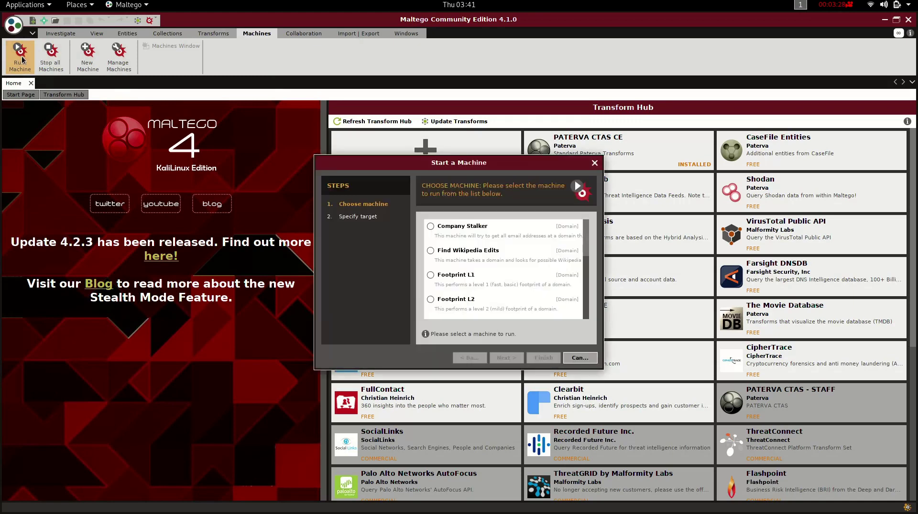
pyautogui.scroll(-10, 518, 267)
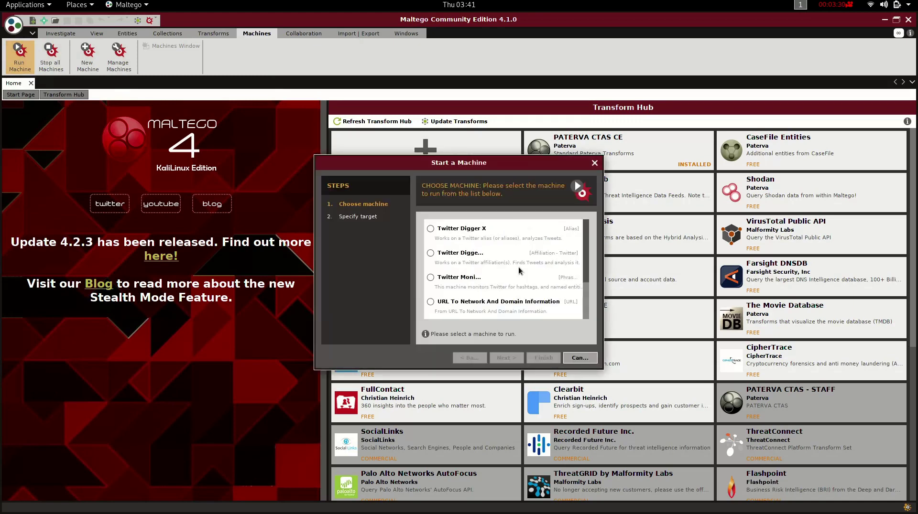
pyautogui.scroll(10, 518, 267)
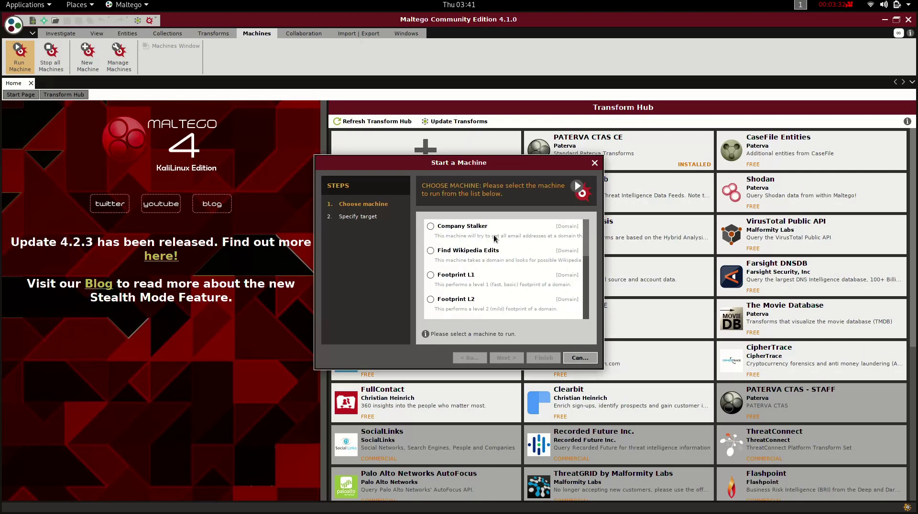
pyautogui.click(494, 238)
pyautogui.click(496, 260)
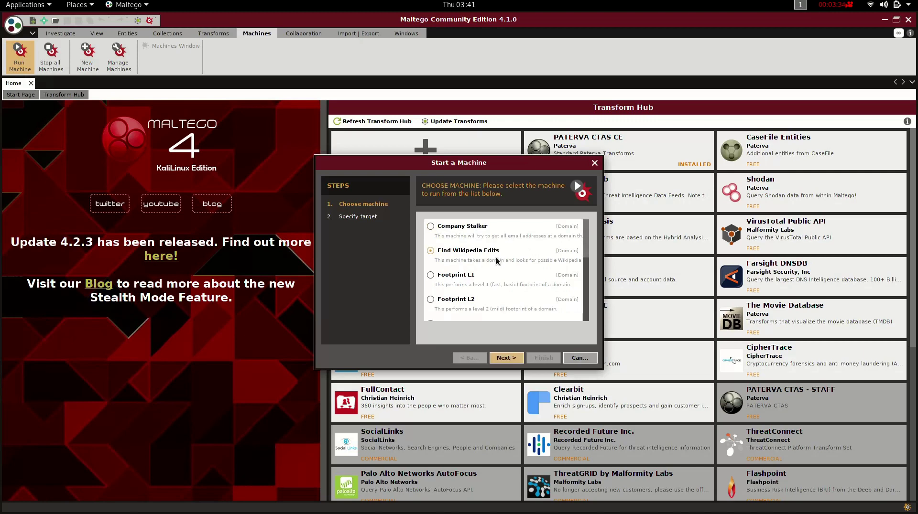
pyautogui.click(475, 278)
pyautogui.click(514, 359)
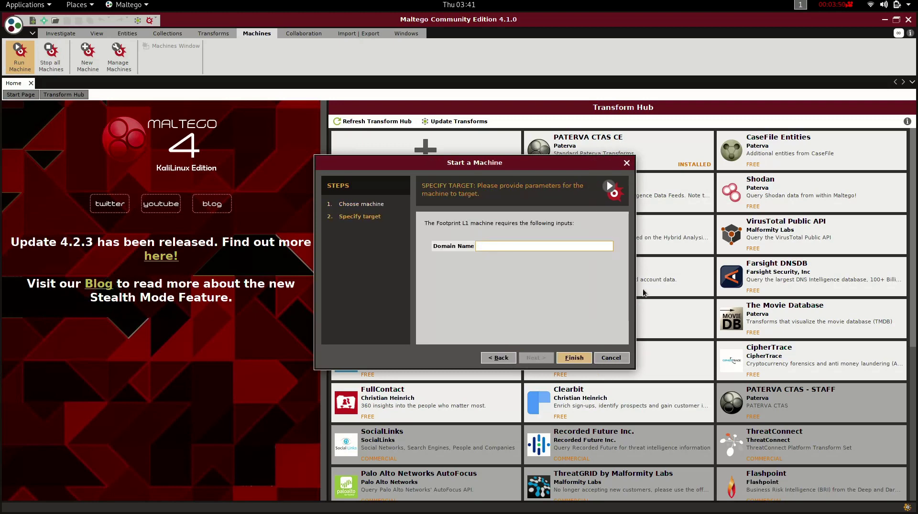
pyautogui.write('facebook.com')
pyautogui.click(573, 363)
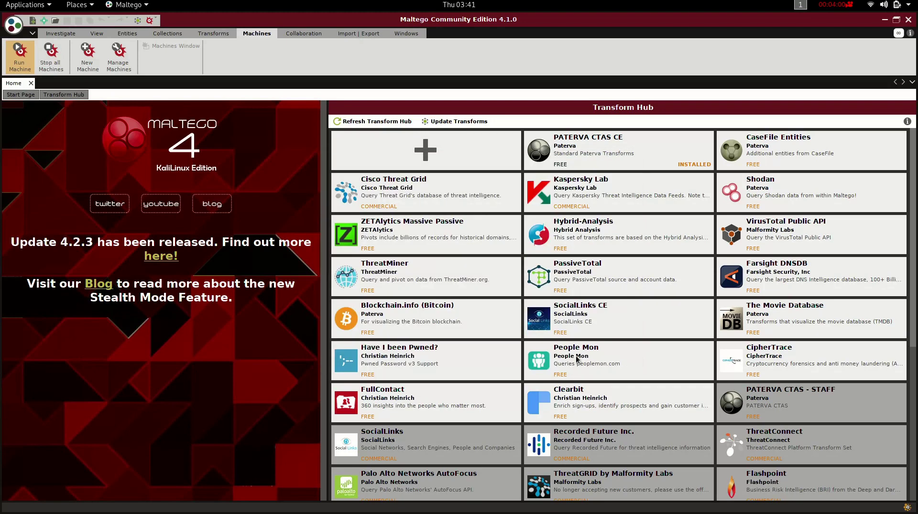
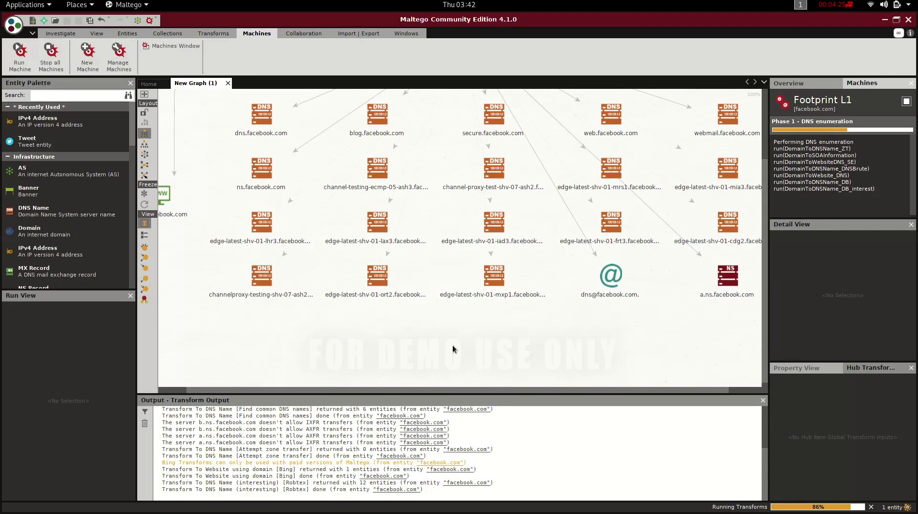
pyautogui.scroll(-1, 464, 336)
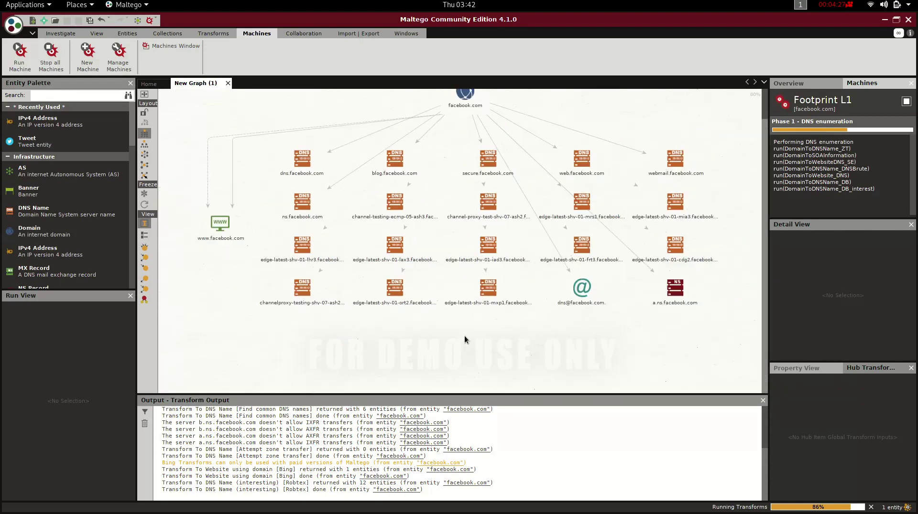
pyautogui.click(219, 226)
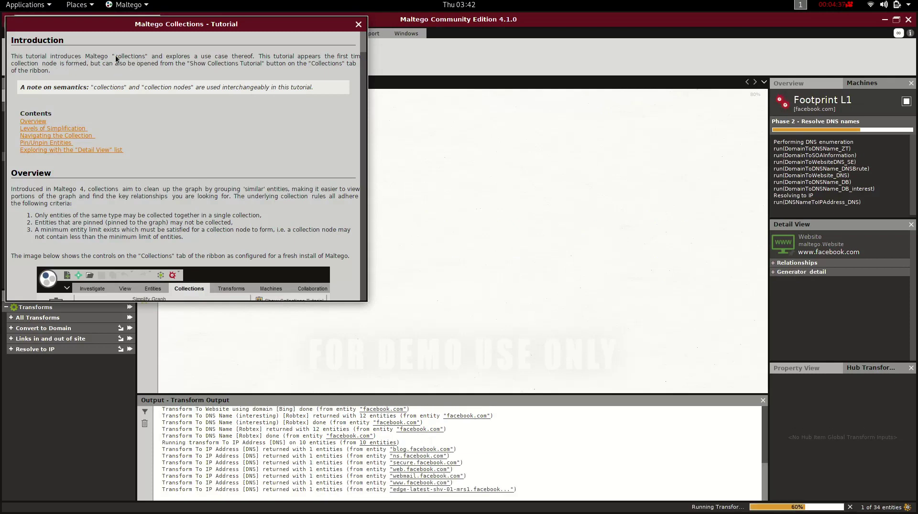
pyautogui.click(358, 25)
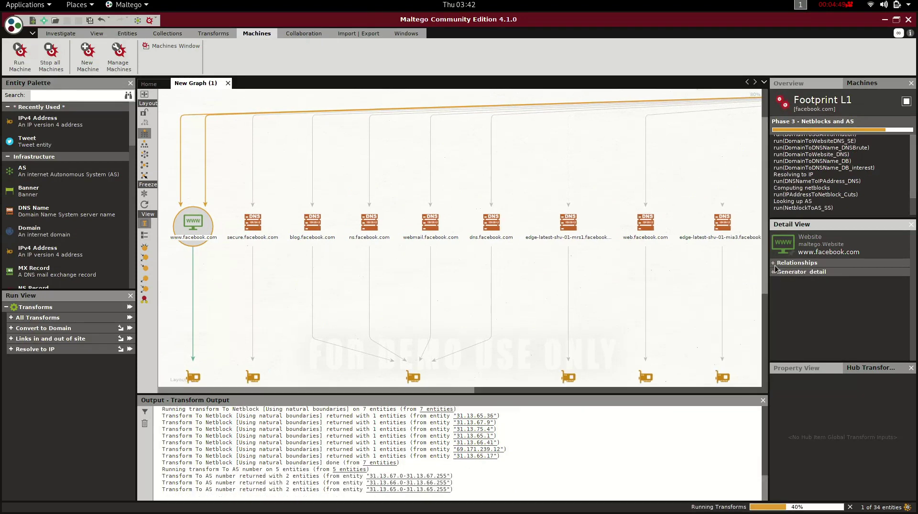
pyautogui.click(774, 266)
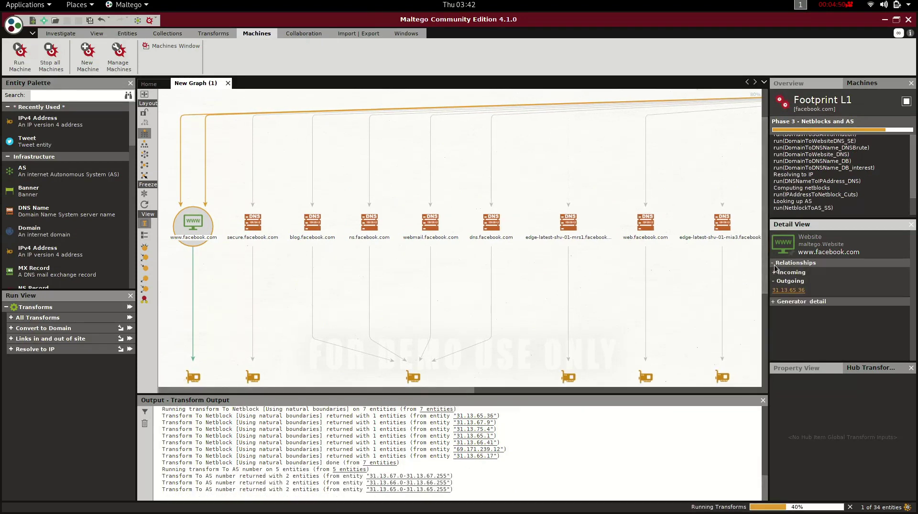
pyautogui.click(773, 302)
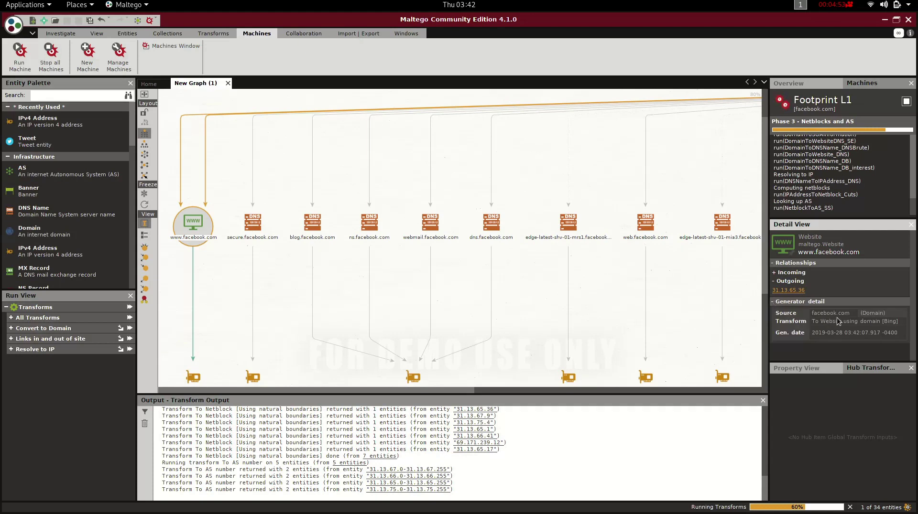
pyautogui.doubleClick(204, 218)
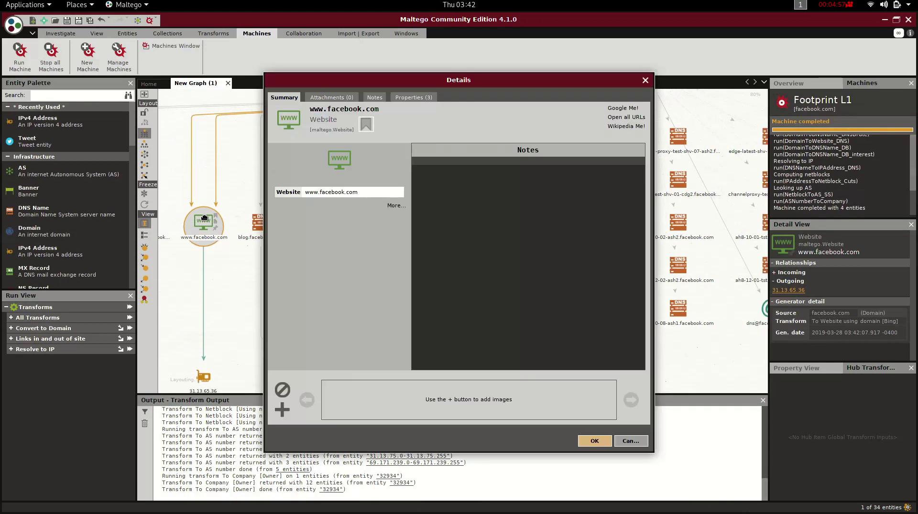
pyautogui.click(414, 98)
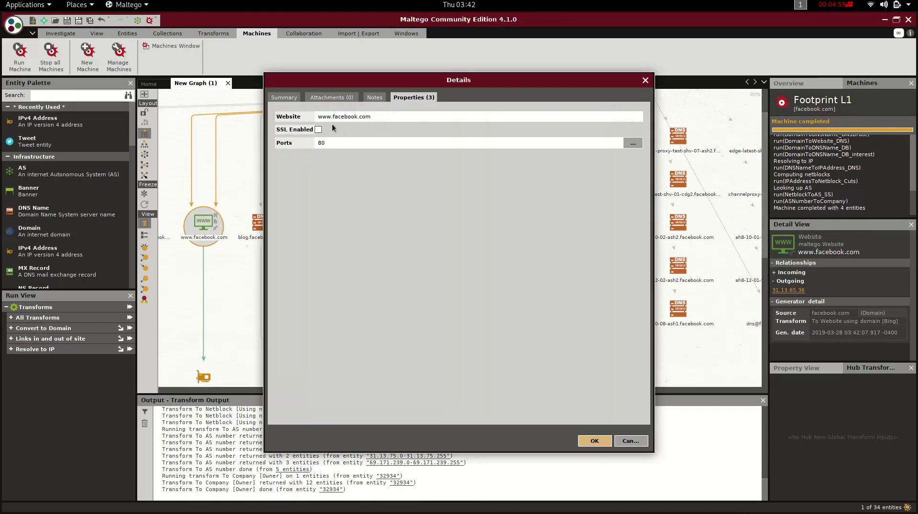
pyautogui.click(339, 144)
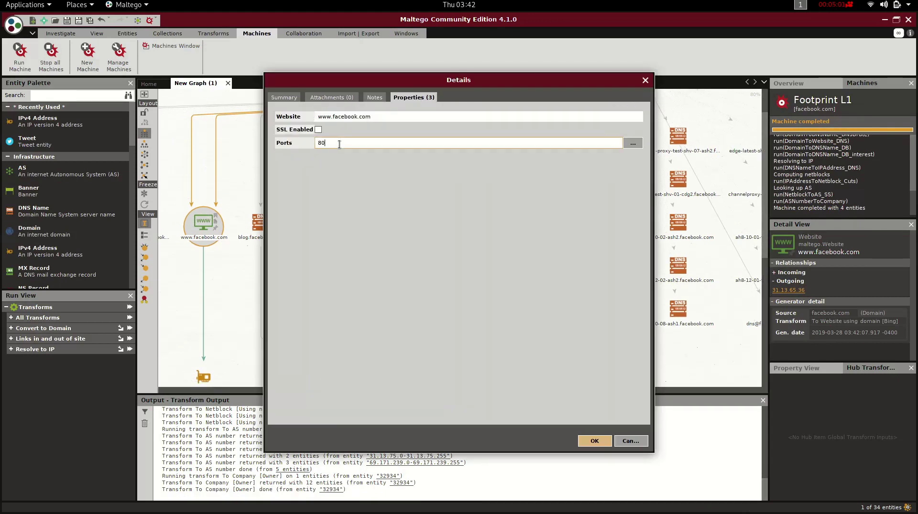
pyautogui.click(645, 81)
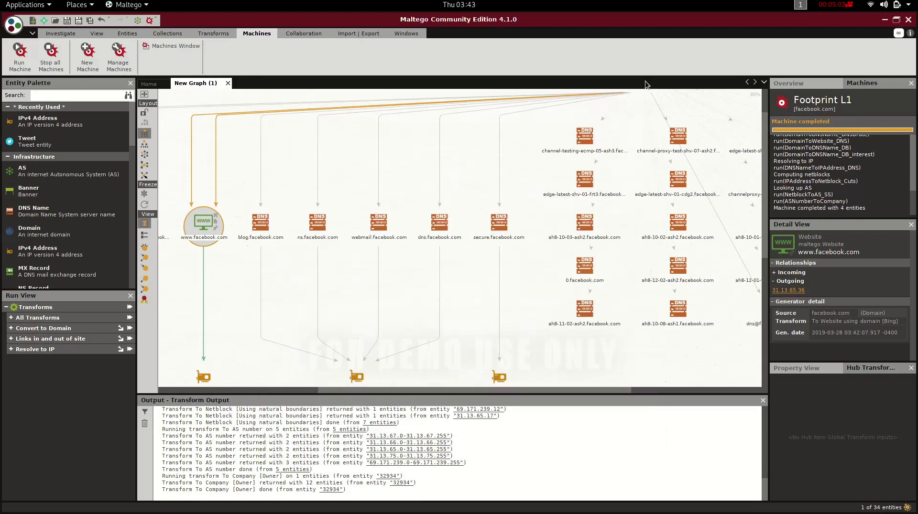
# Examine the website and DNS name entities linked to facebook.com across the footprint graph.
pyautogui.scroll(-4, 277, 286)
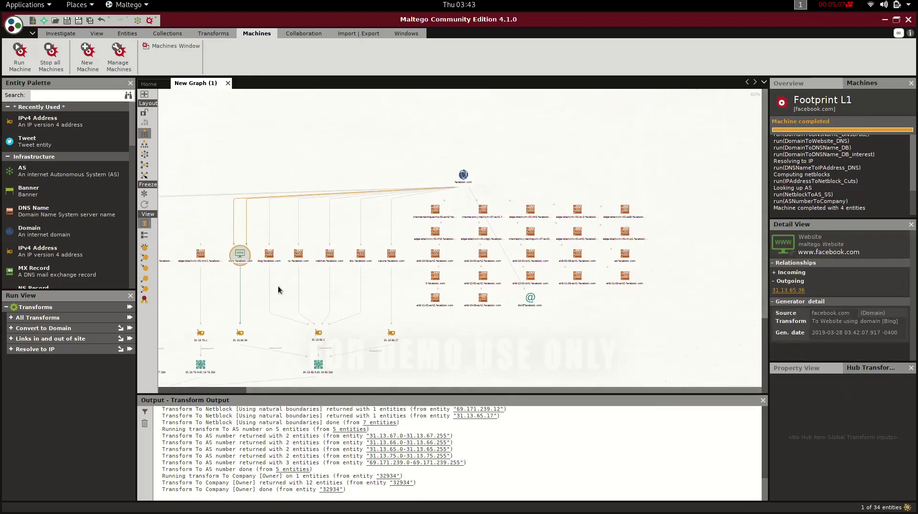
pyautogui.scroll(2, 247, 288)
pyautogui.scroll(1, 247, 287)
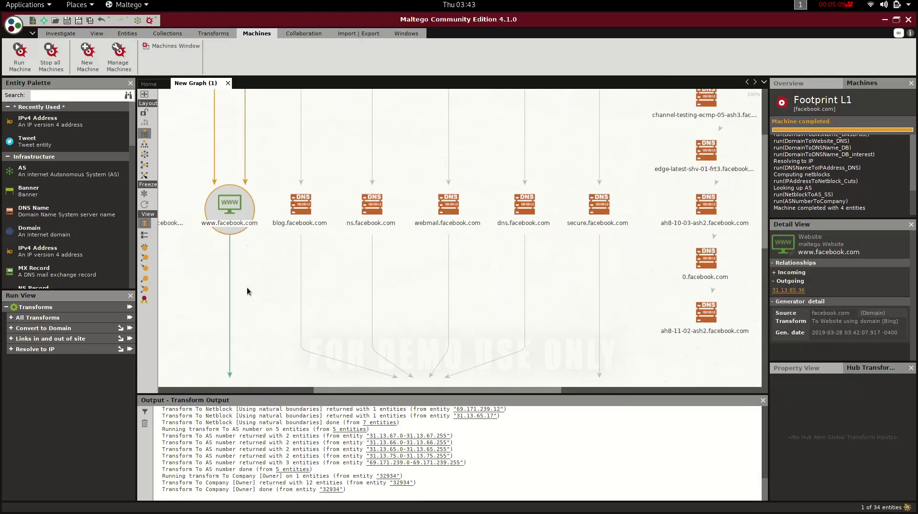
pyautogui.scroll(-3, 253, 285)
pyautogui.scroll(3, 497, 268)
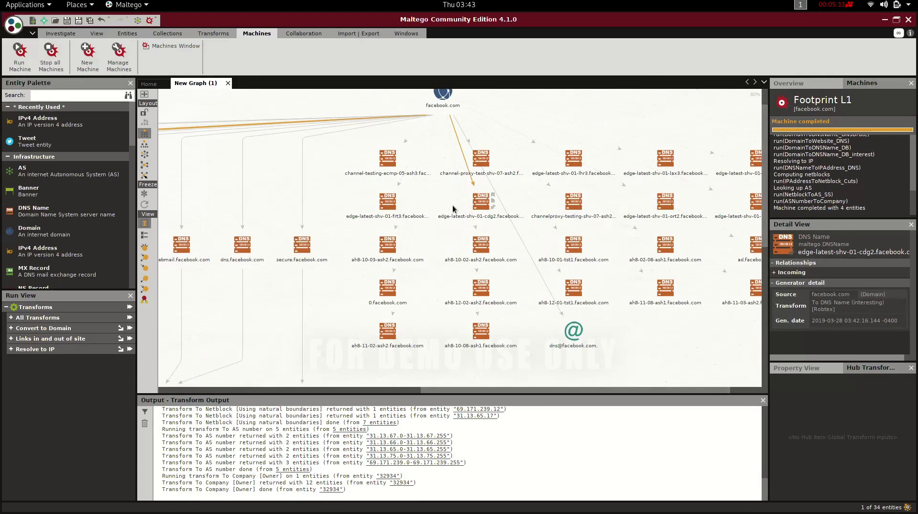
pyautogui.scroll(1, 207, 271)
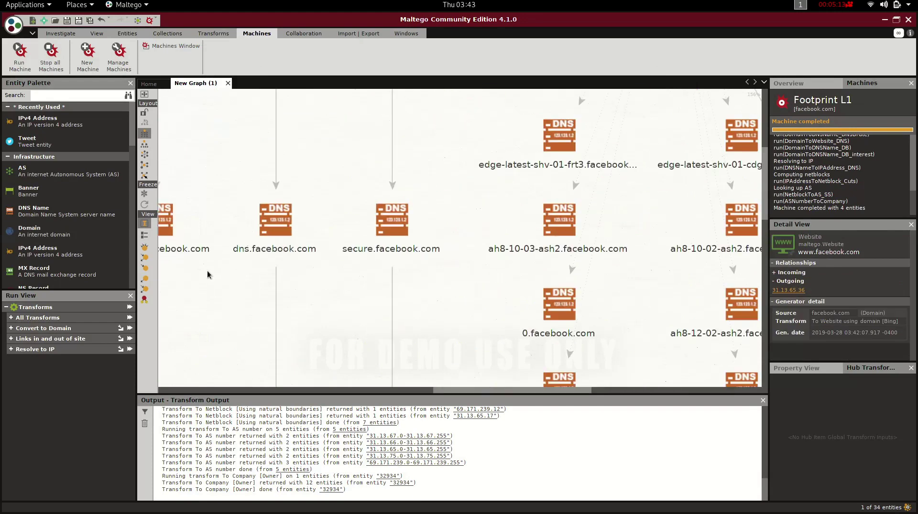
pyautogui.scroll(-2, 271, 334)
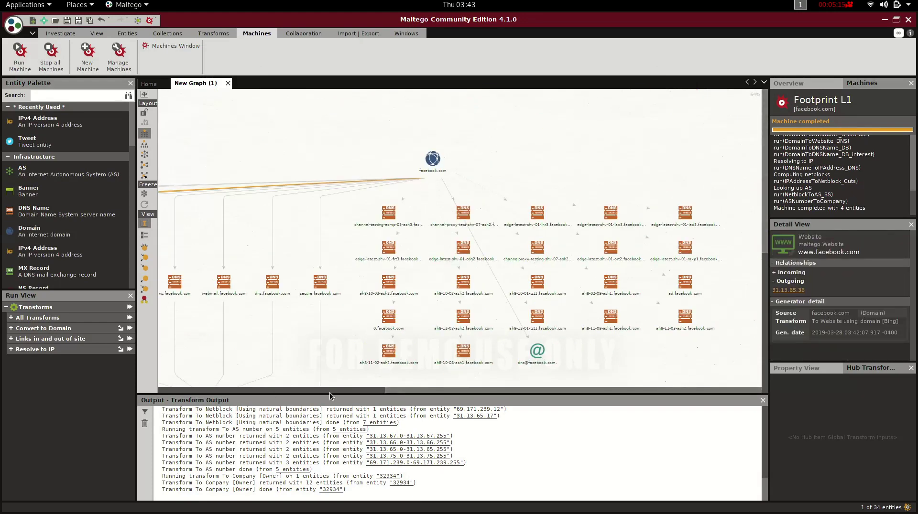
pyautogui.click(368, 391)
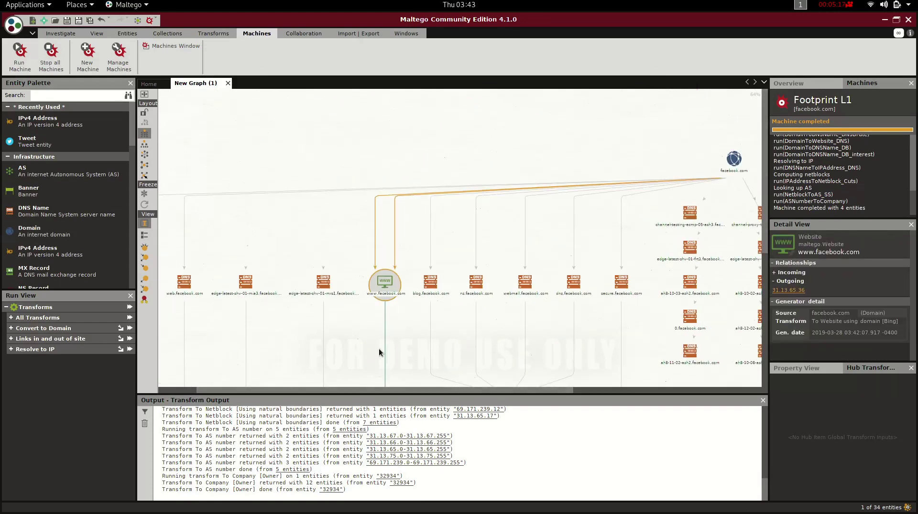
pyautogui.scroll(1, 378, 353)
pyautogui.click(441, 268)
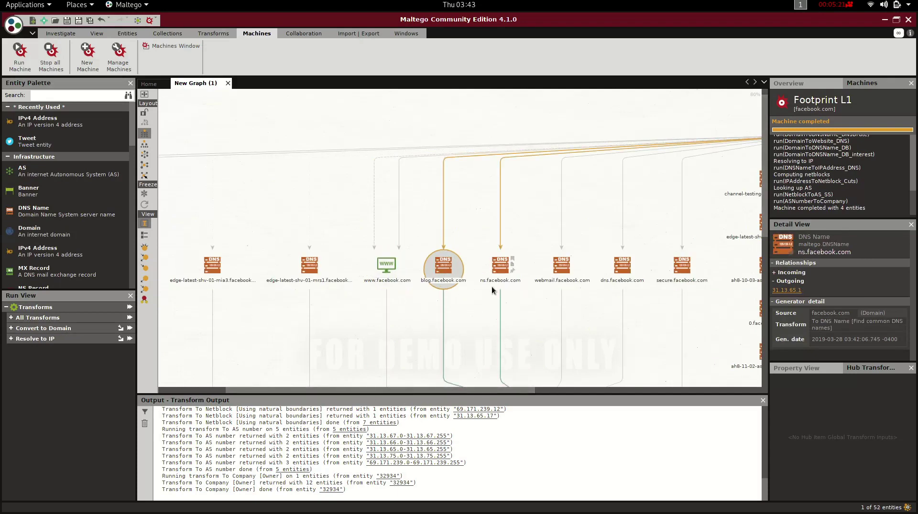
pyautogui.click(563, 271)
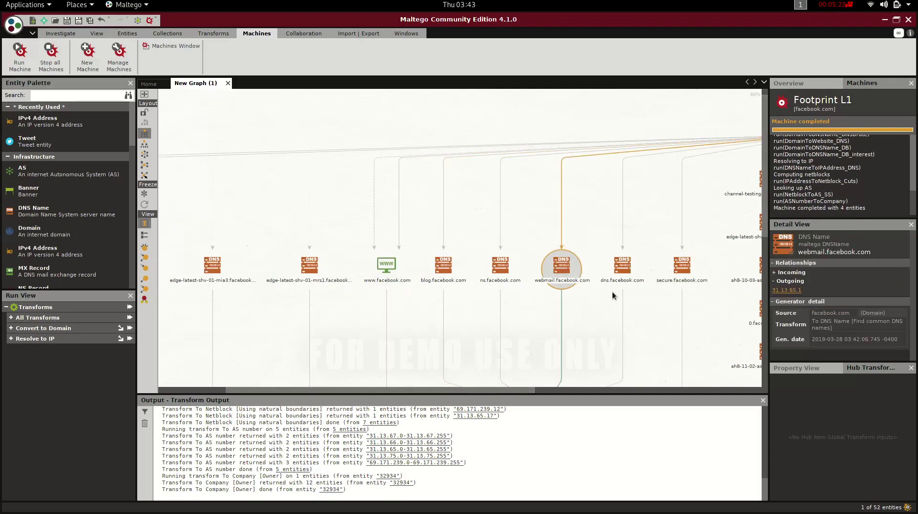
pyautogui.click(624, 270)
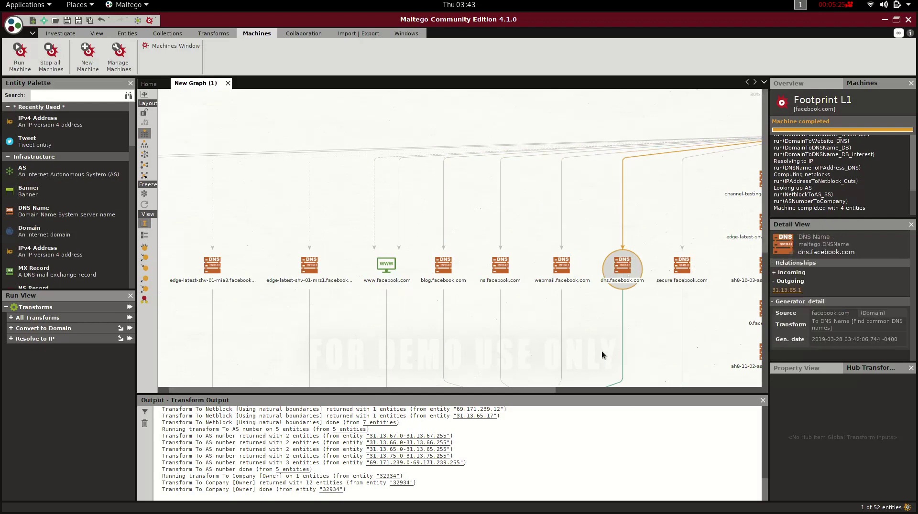
pyautogui.scroll(-2, 603, 342)
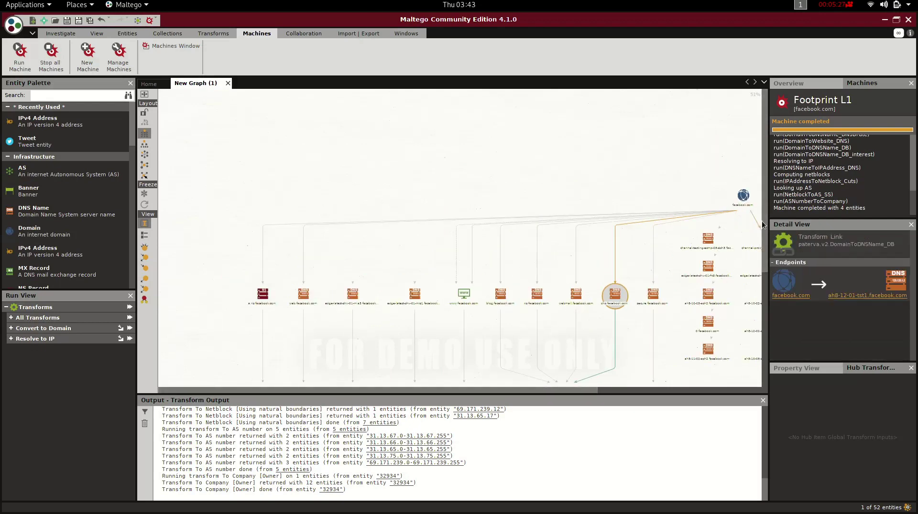
# Open the details of the email address entity linked to the facebook.com domain, check its properties, and close them unchanged.
pyautogui.moveTo(766, 221); pyautogui.dragTo(721, 243)
pyautogui.moveTo(537, 389); pyautogui.dragTo(710, 388)
pyautogui.click(608, 352)
pyautogui.scroll(5, 608, 352)
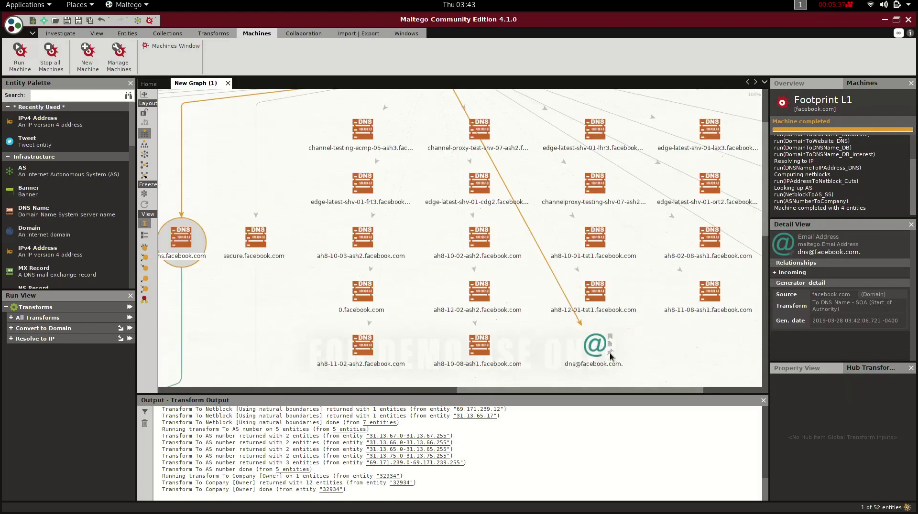
pyautogui.click(589, 342)
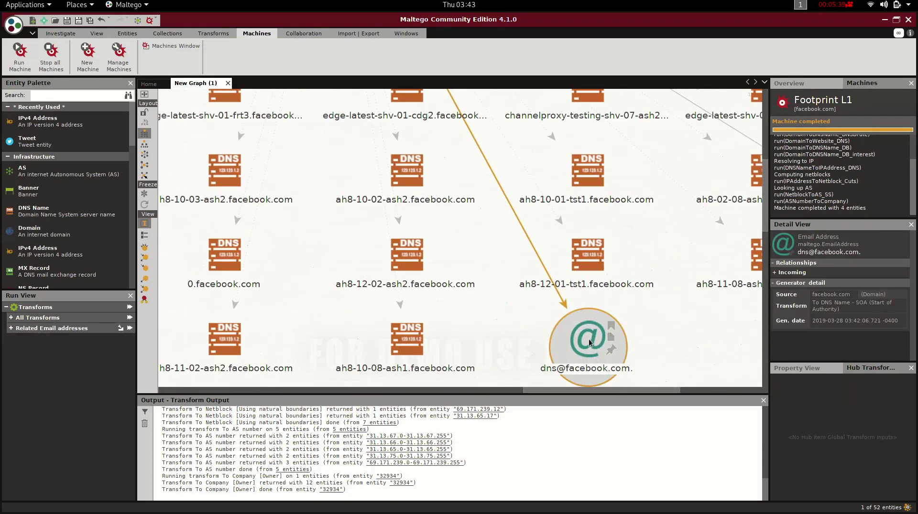
pyautogui.doubleClick(589, 339)
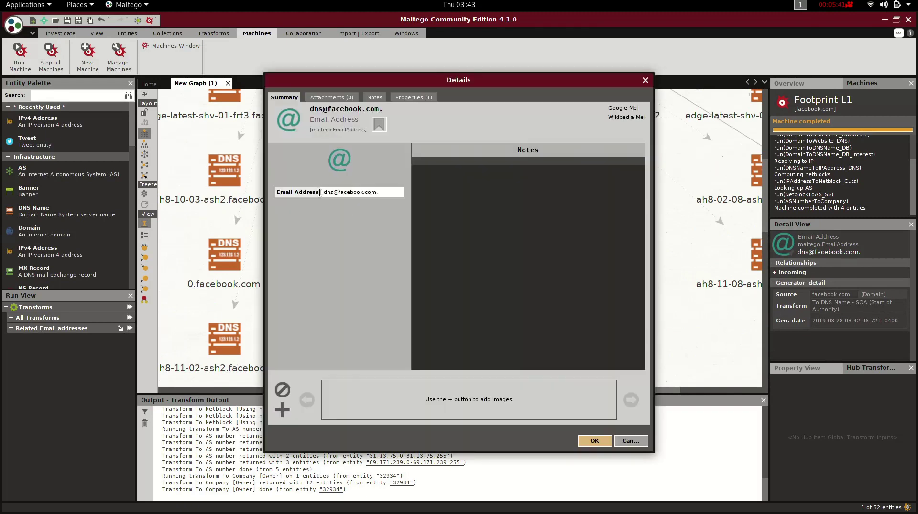
pyautogui.click(404, 99)
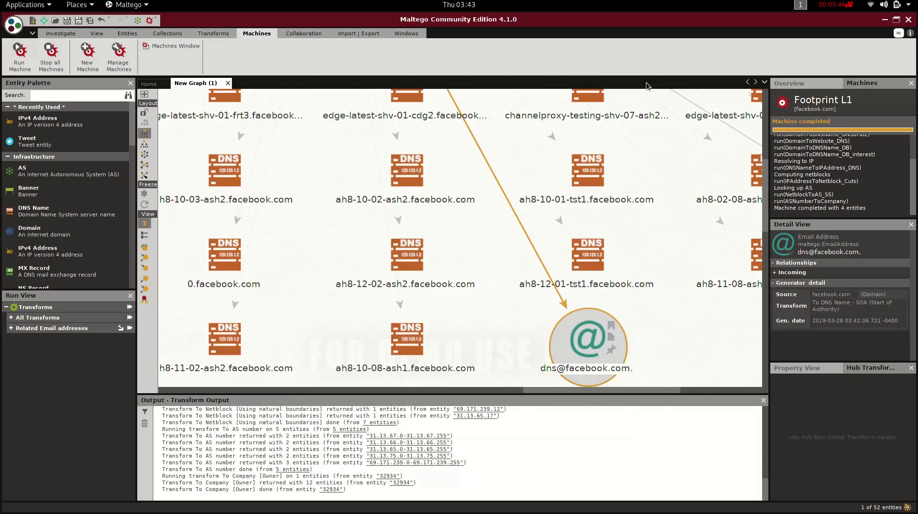
pyautogui.click(645, 80)
# Expand the incoming relationships in the entity detail and select the ah8-10-02-ash2.facebook.com DNS name entity.
pyautogui.moveTo(588, 344)
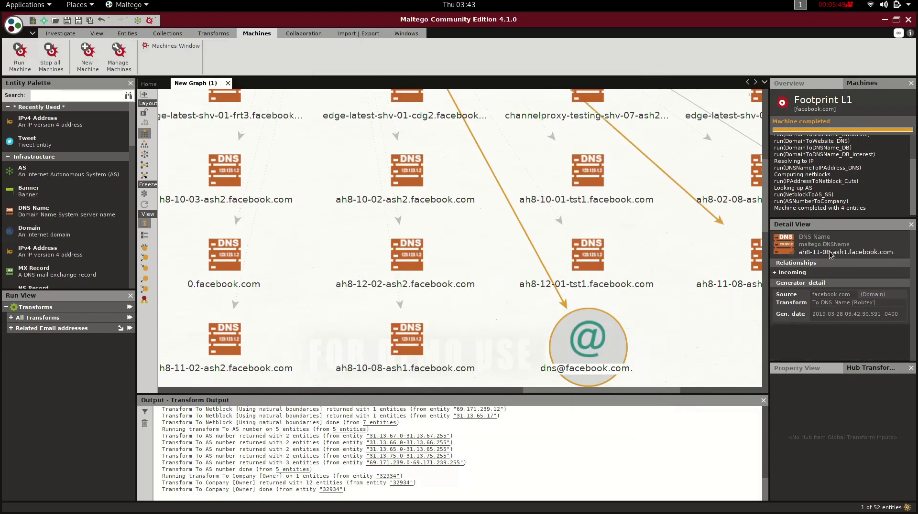
pyautogui.click(775, 274)
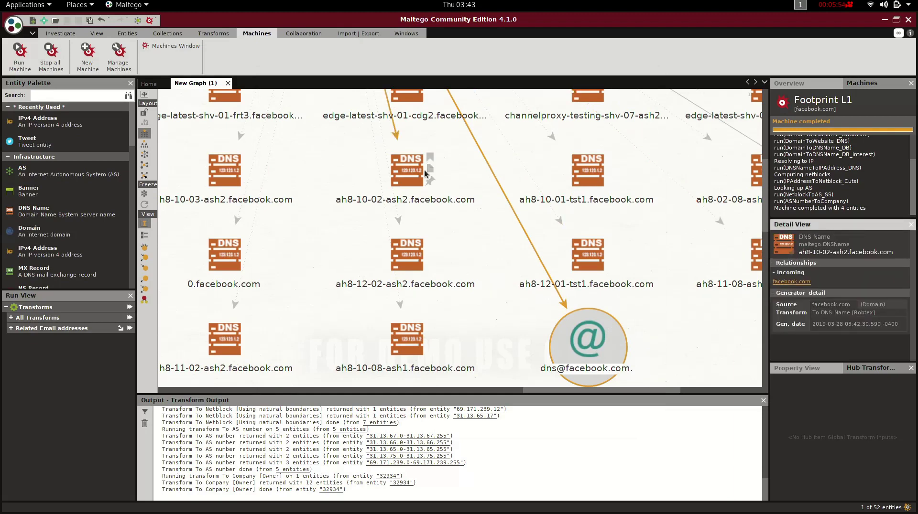
pyautogui.click(406, 171)
pyautogui.scroll(4, 607, 308)
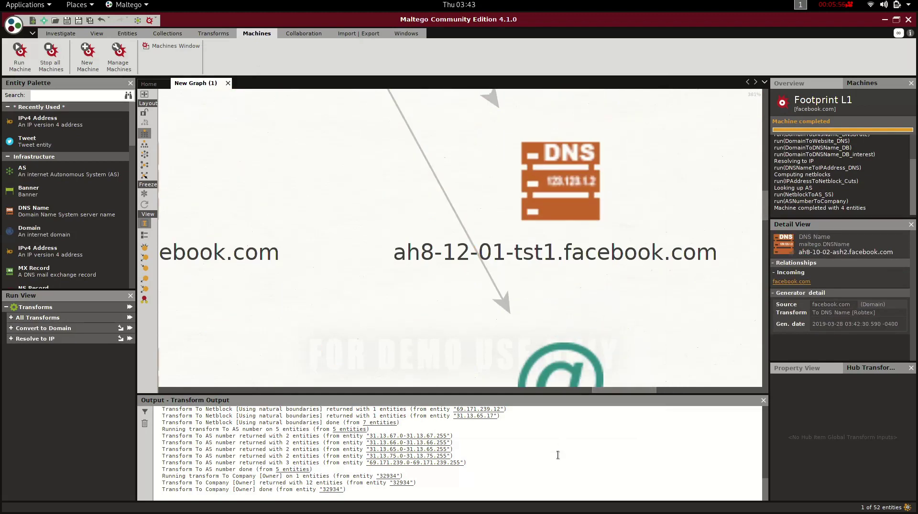
# Survey the whole footprint graph and inspect the facebook.com domain and the 31.13.65.0-31.13.65.255 netblock entities.
pyautogui.scroll(-6, 495, 373)
pyautogui.scroll(-3, 500, 314)
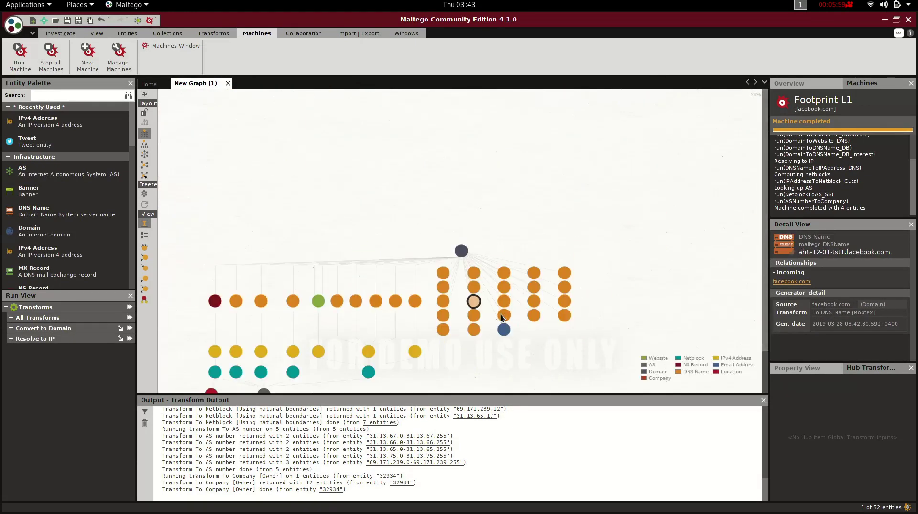
pyautogui.moveTo(765, 193); pyautogui.dragTo(767, 241)
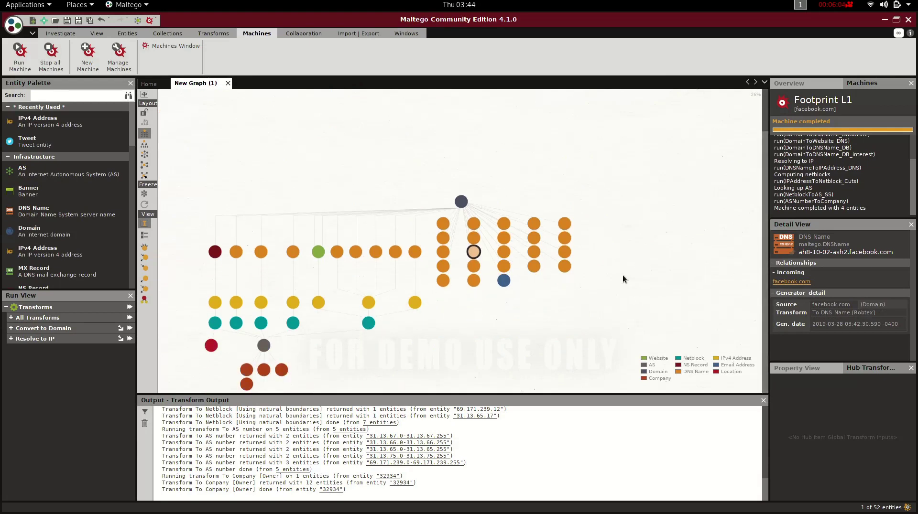
pyautogui.click(462, 203)
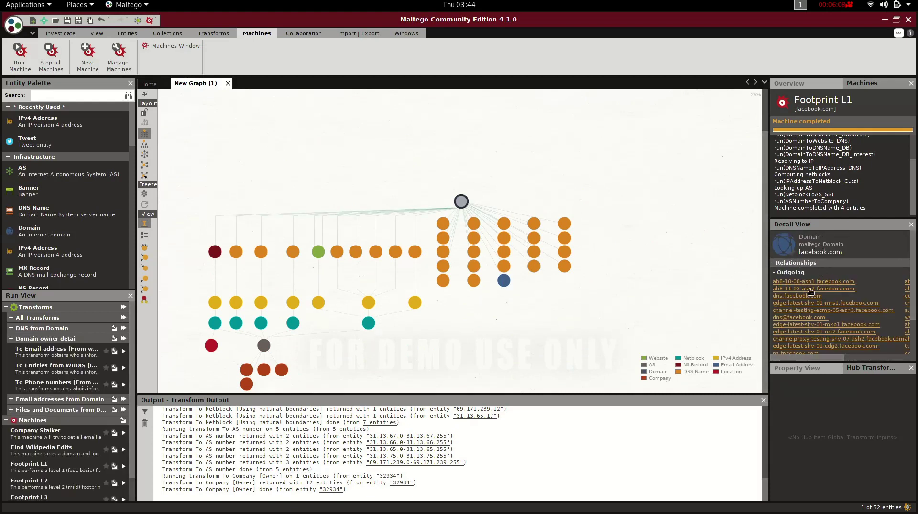
pyautogui.click(370, 324)
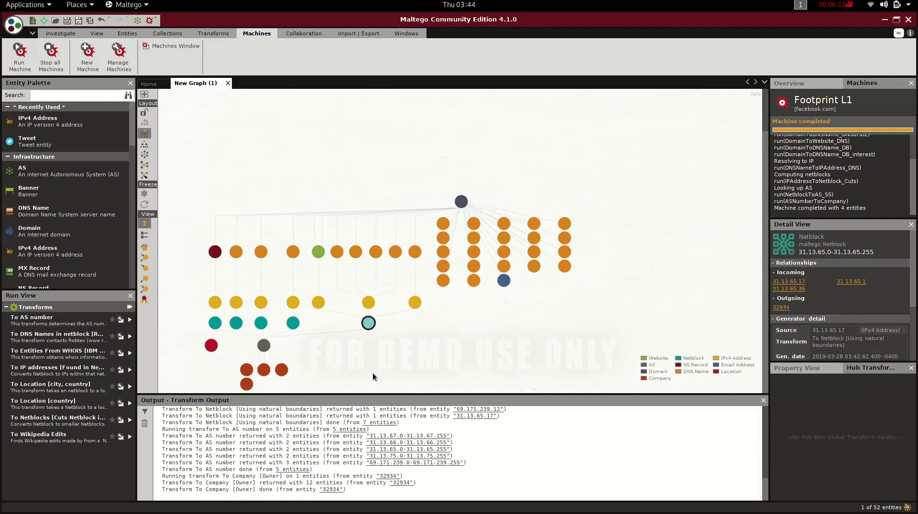
# Examine the IPv4 address and netblock entities below the facebook.com DNS names, including 31.13.67.9.
pyautogui.scroll(5, 443, 309)
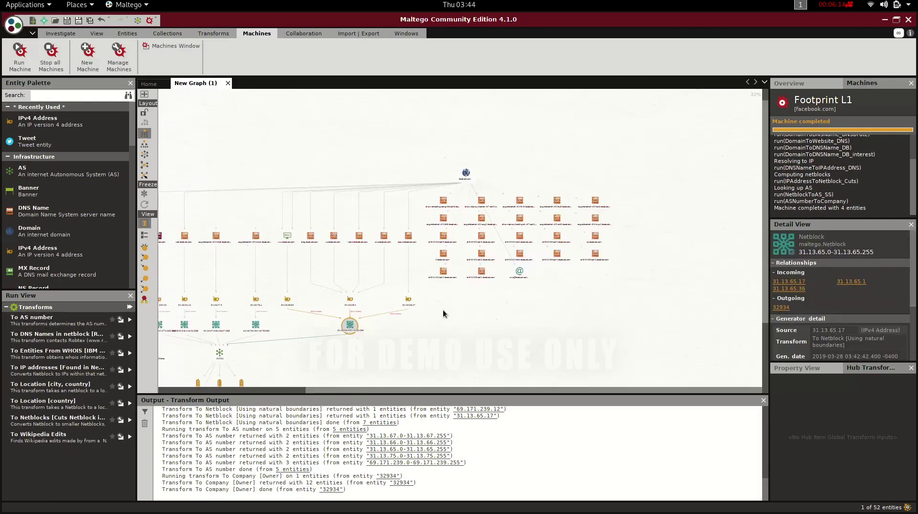
pyautogui.moveTo(249, 210); pyautogui.dragTo(455, 277)
pyautogui.click(243, 390)
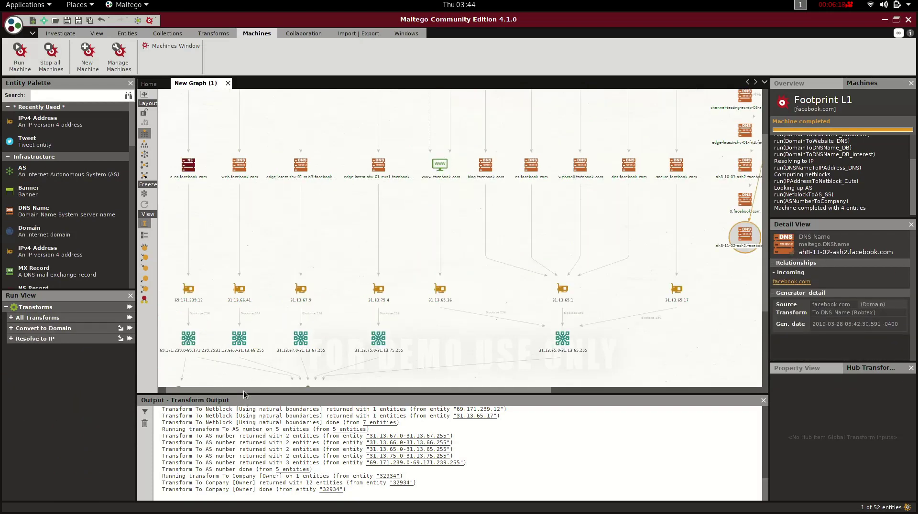
pyautogui.click(290, 305)
pyautogui.scroll(3, 289, 305)
pyautogui.scroll(-3, 289, 306)
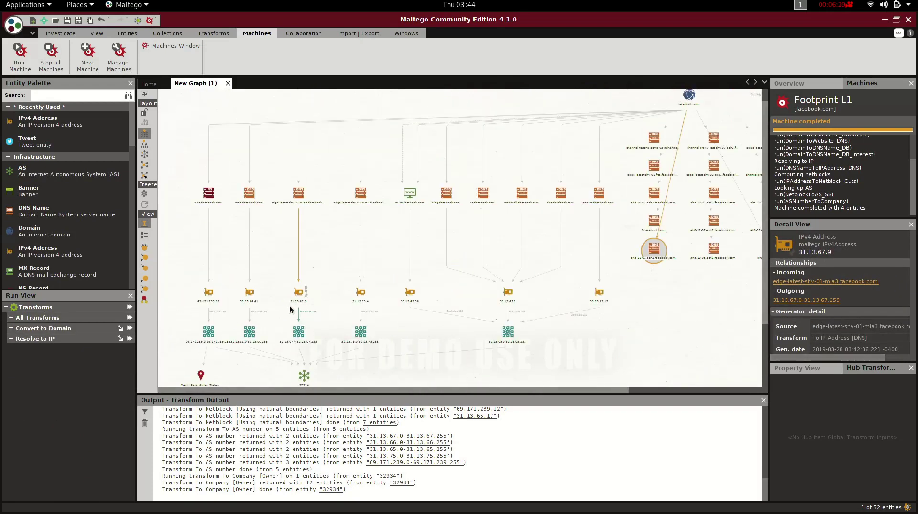
pyautogui.click(418, 186)
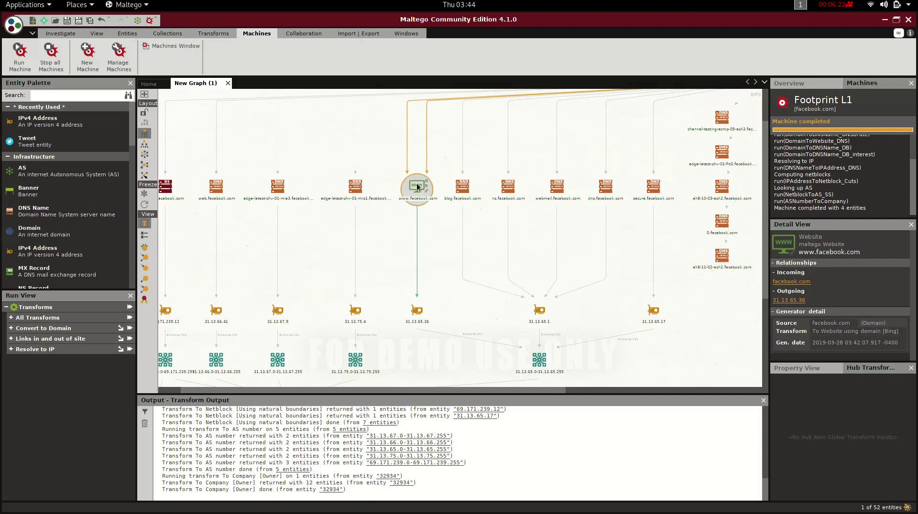
pyautogui.scroll(5, 417, 186)
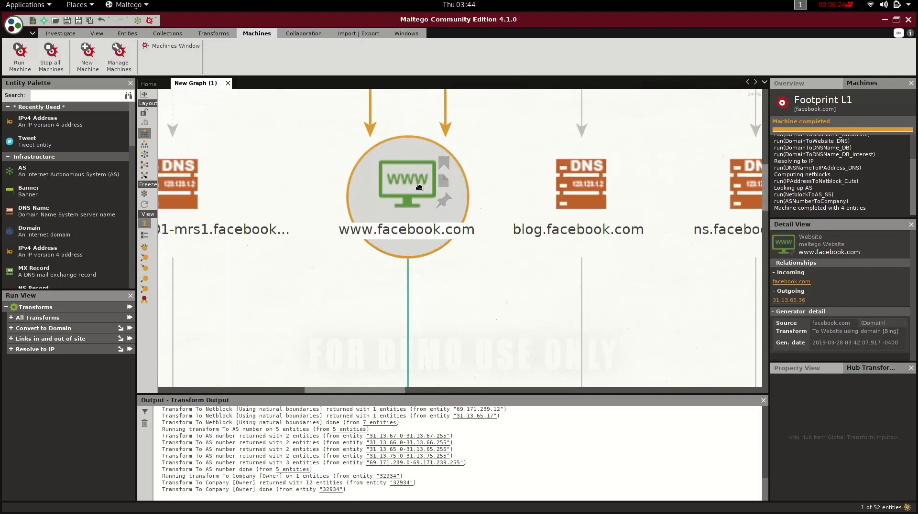
pyautogui.click(11, 317)
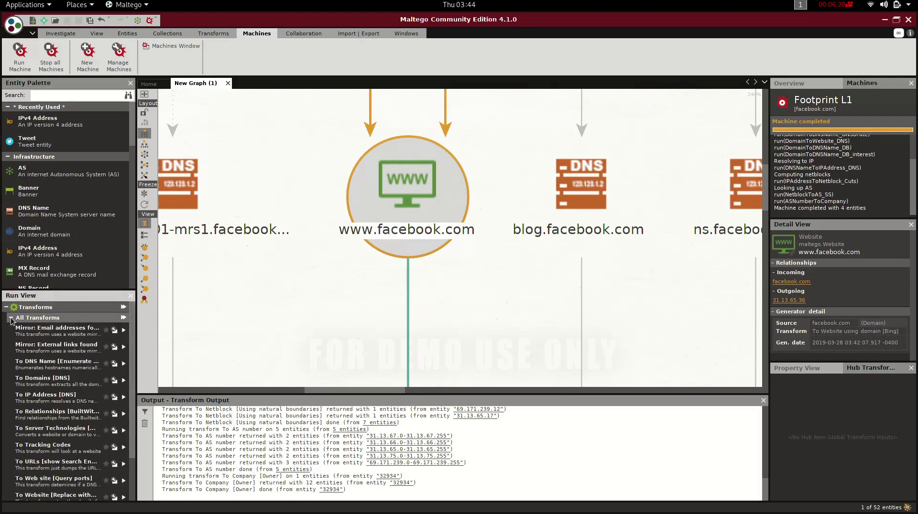
pyautogui.click(11, 318)
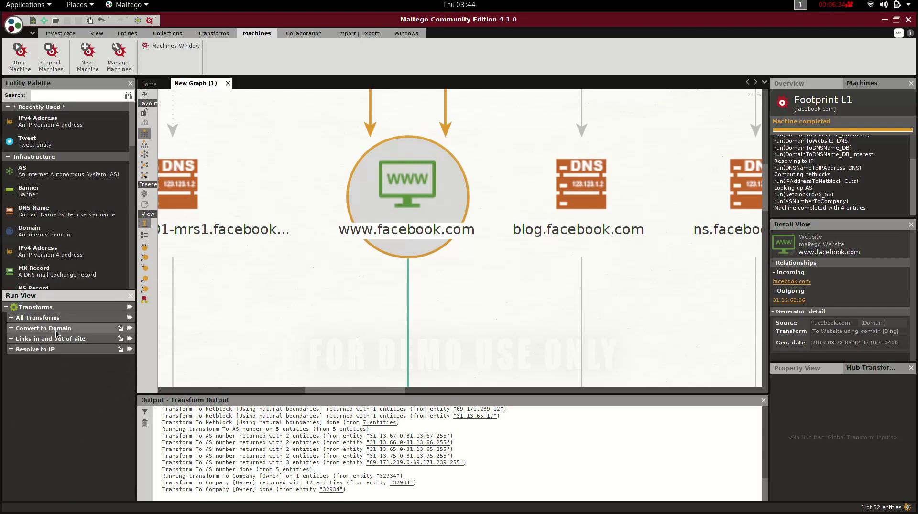
pyautogui.click(10, 329)
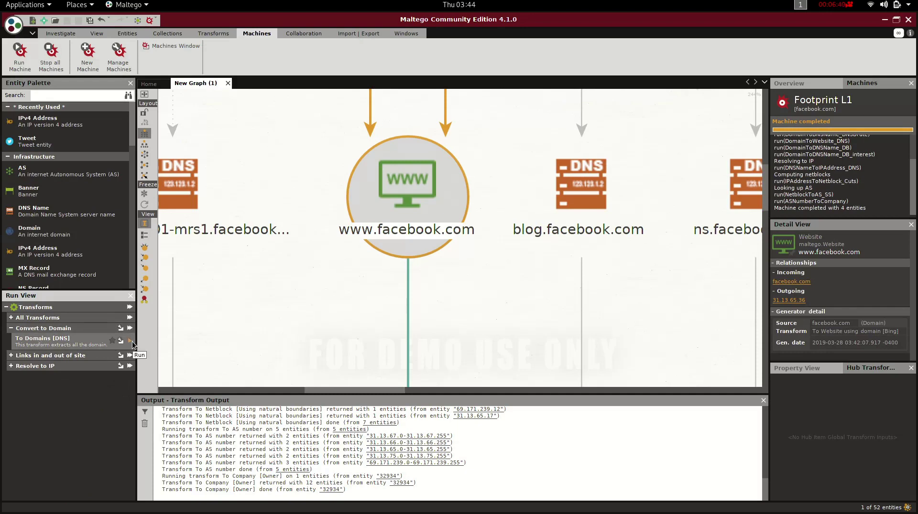
pyautogui.click(132, 341)
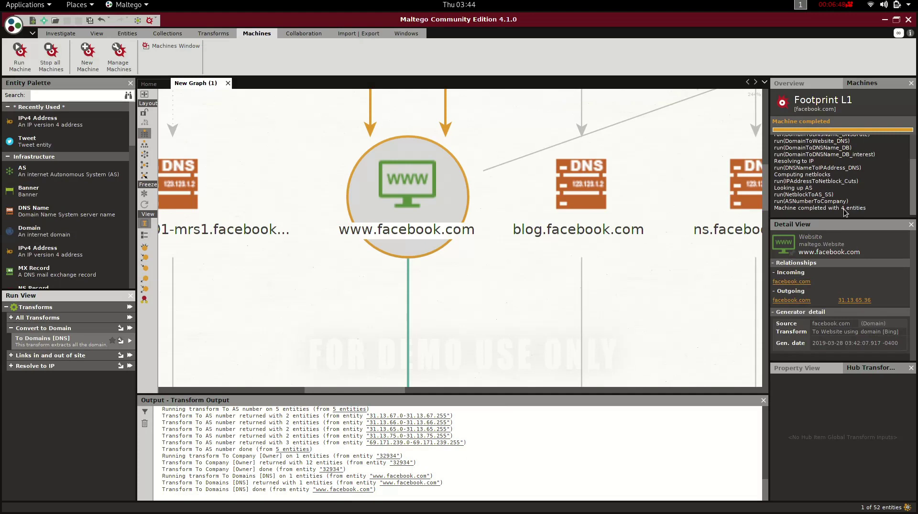
pyautogui.scroll(-5, 409, 196)
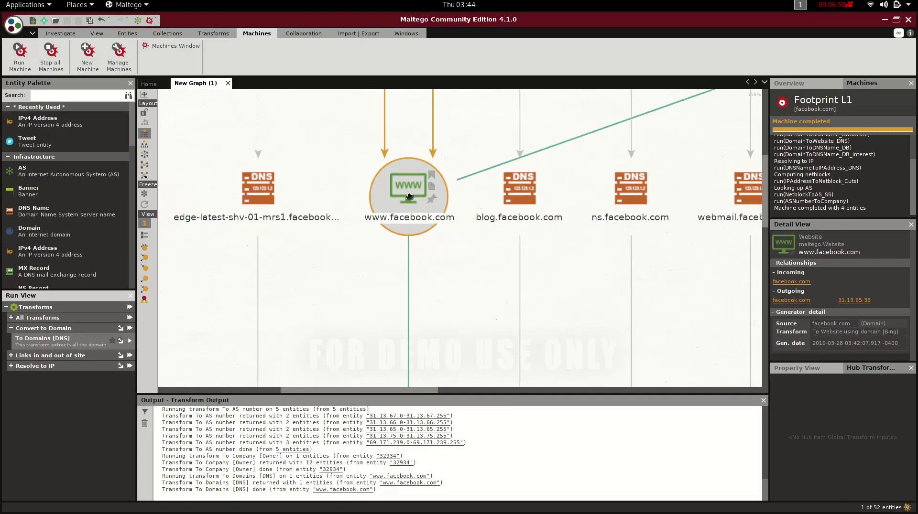
pyautogui.moveTo(430, 311); pyautogui.dragTo(434, 244)
pyautogui.scroll(-1, 767, 248)
pyautogui.moveTo(767, 249); pyautogui.dragTo(771, 227)
pyautogui.click(418, 217)
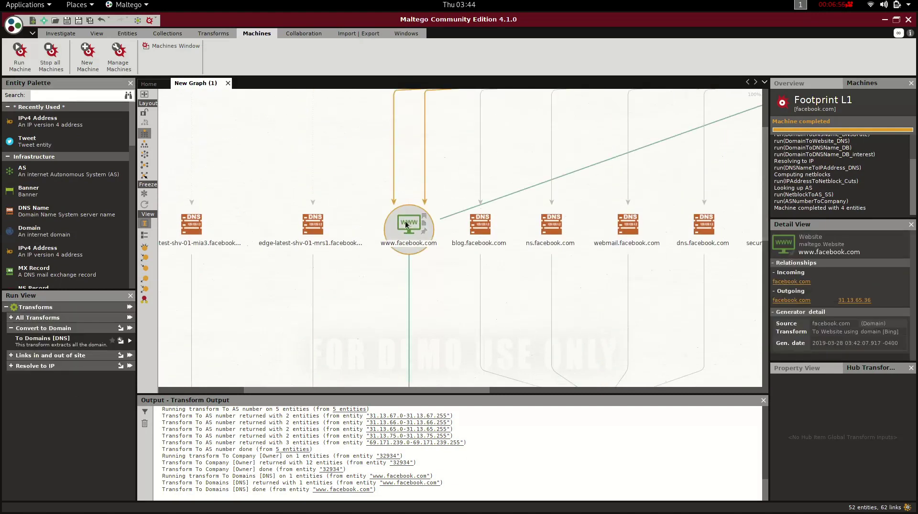
pyautogui.doubleClick(406, 221)
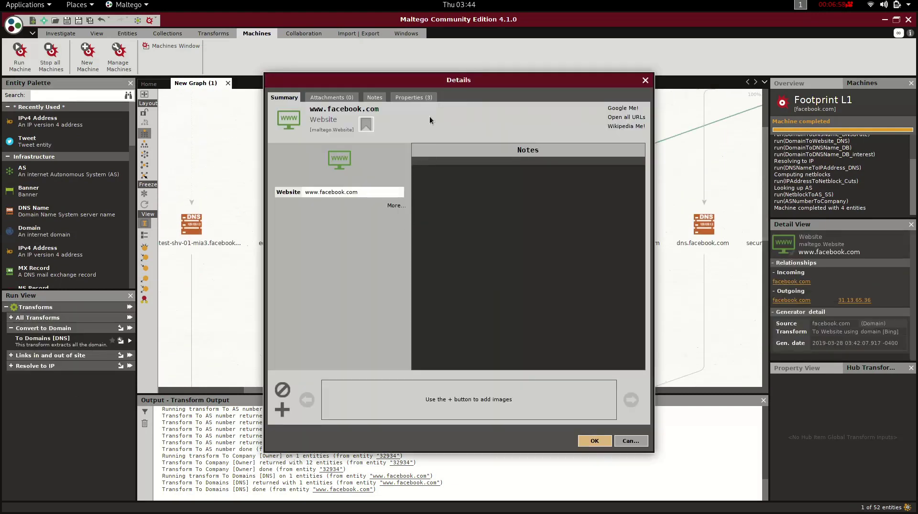
pyautogui.click(430, 98)
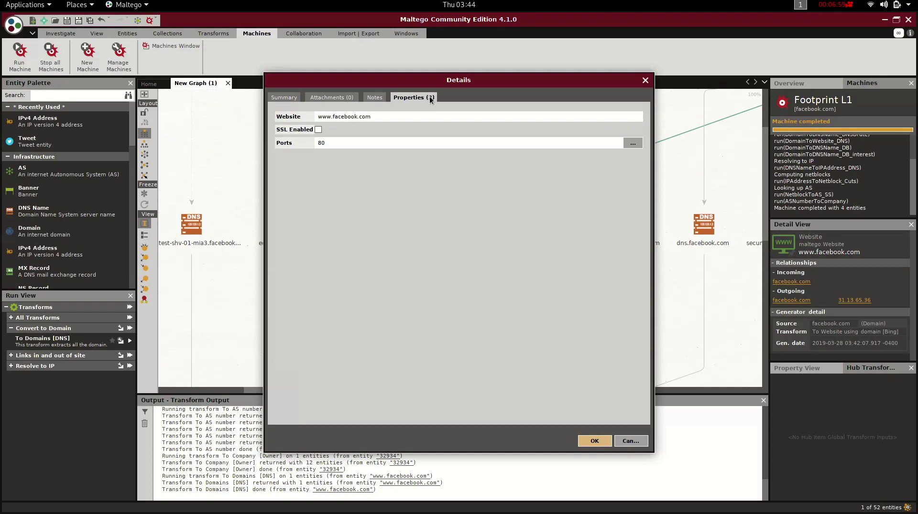
pyautogui.click(645, 80)
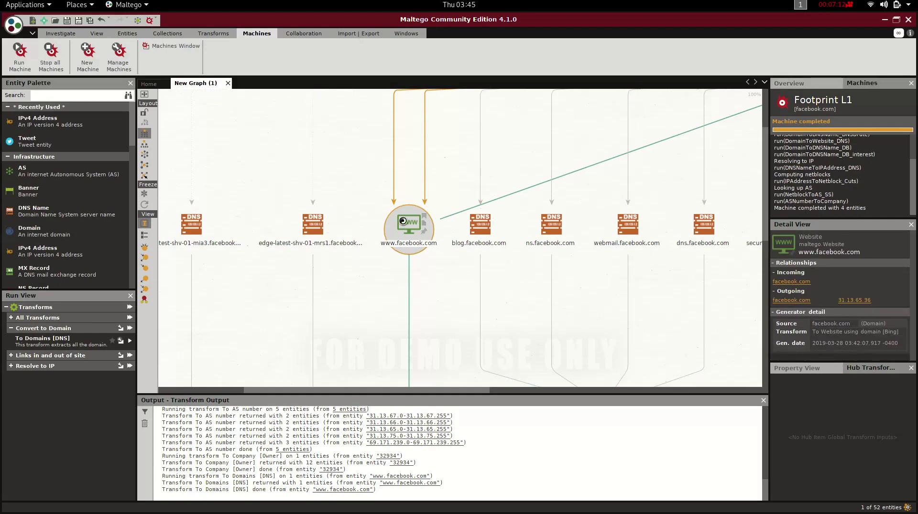
pyautogui.rightClick(403, 225)
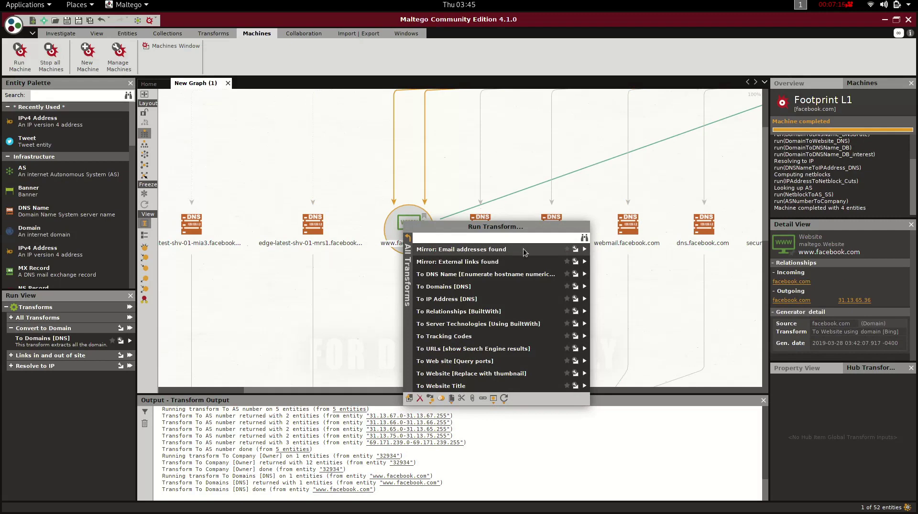
pyautogui.click(584, 249)
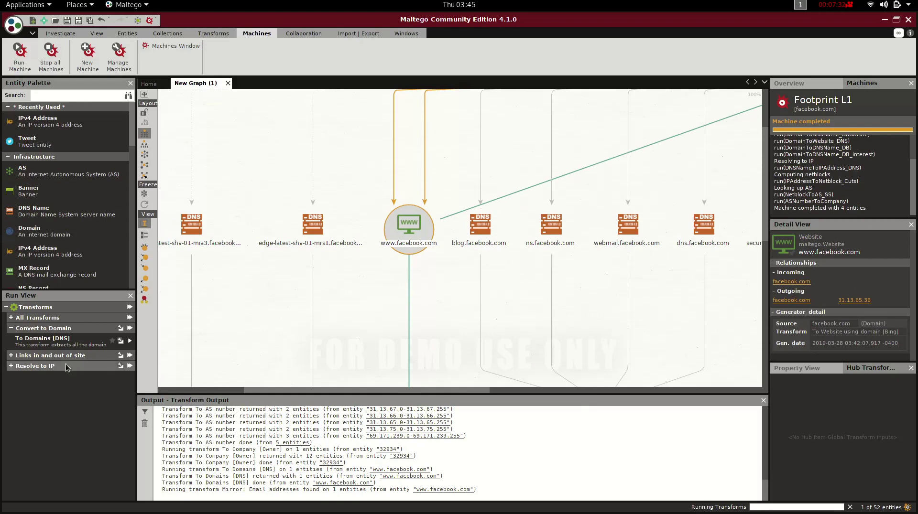
pyautogui.click(403, 223)
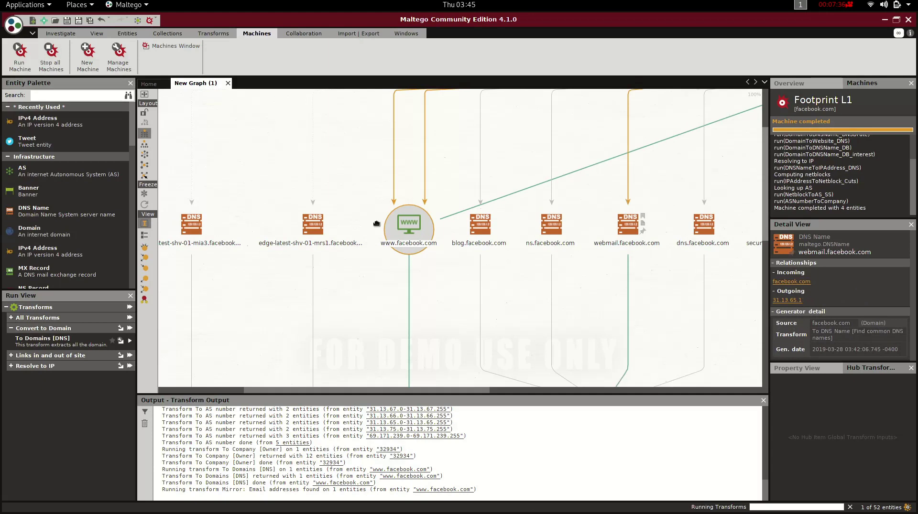
pyautogui.rightClick(412, 224)
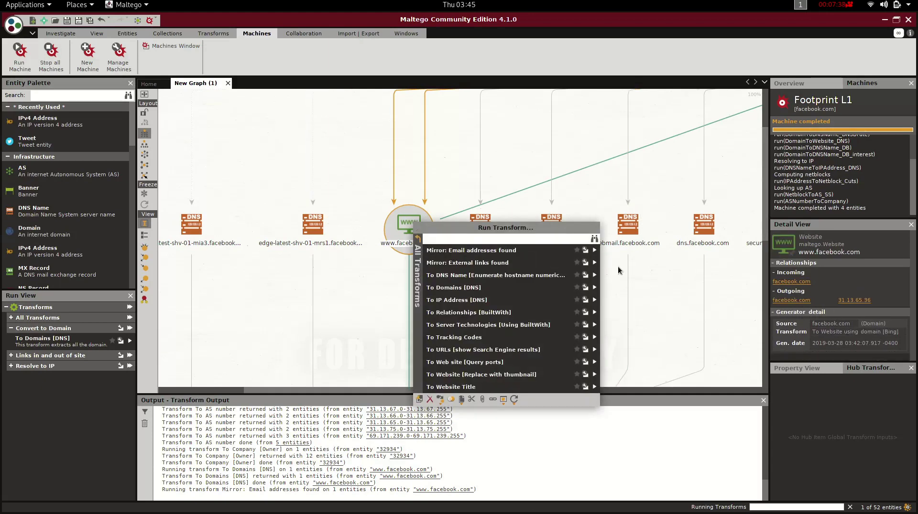
pyautogui.click(594, 250)
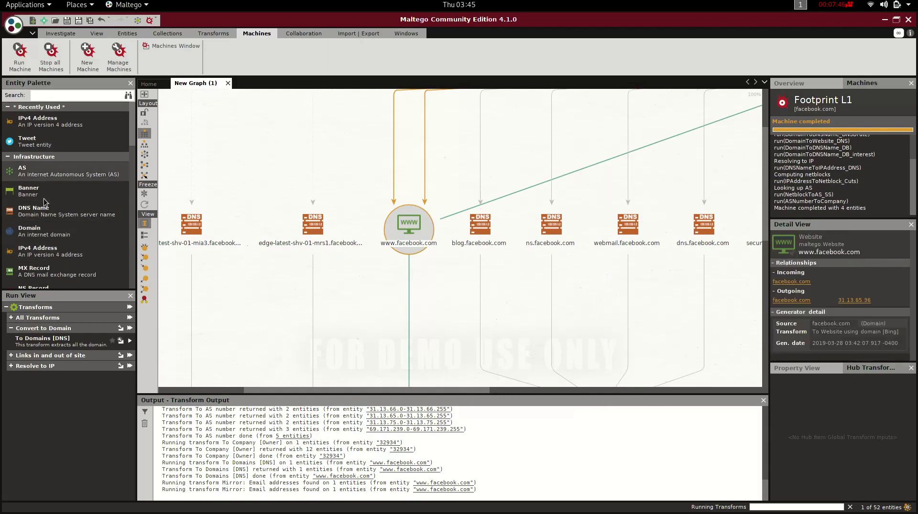
pyautogui.scroll(-12, 103, 239)
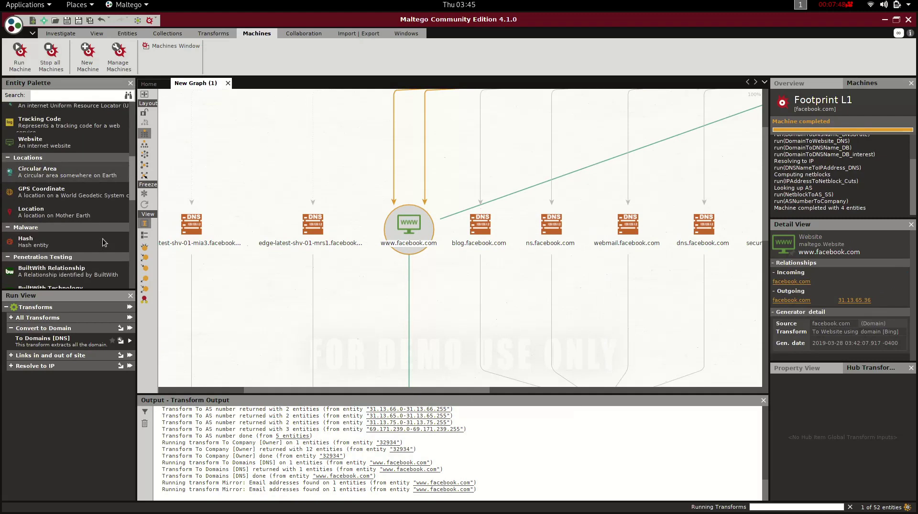
pyautogui.click(12, 318)
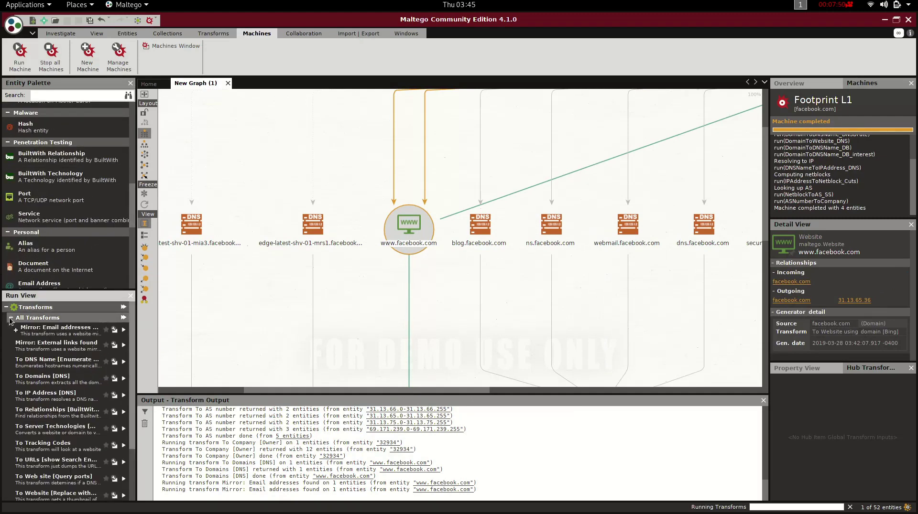
pyautogui.scroll(-3, 32, 358)
pyautogui.scroll(3, 52, 354)
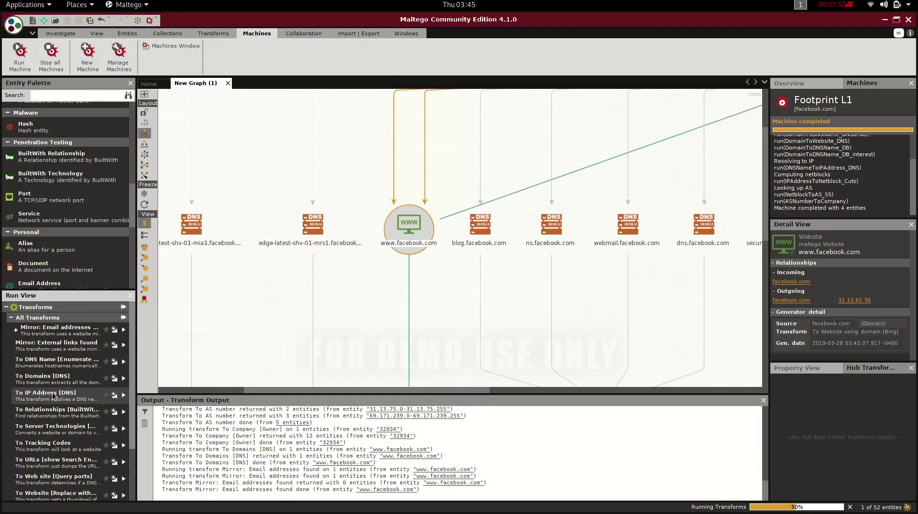
pyautogui.click(124, 331)
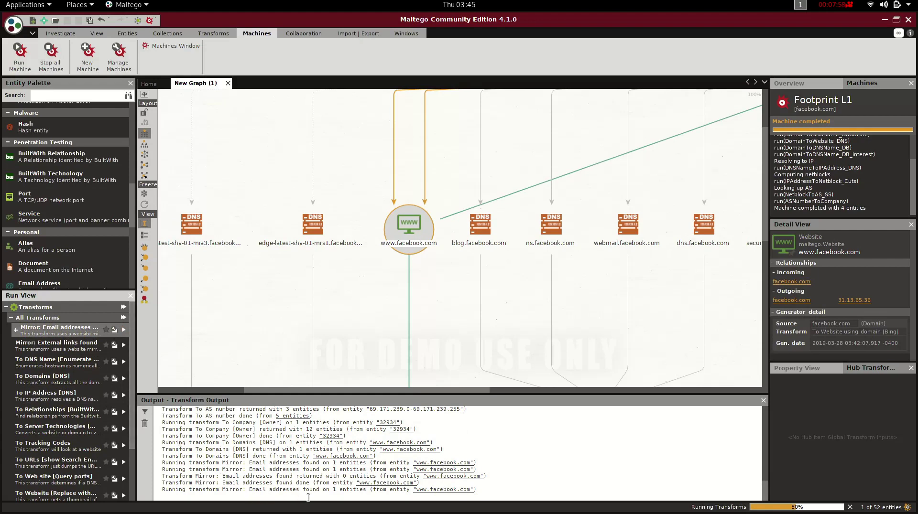
pyautogui.scroll(-5, 369, 288)
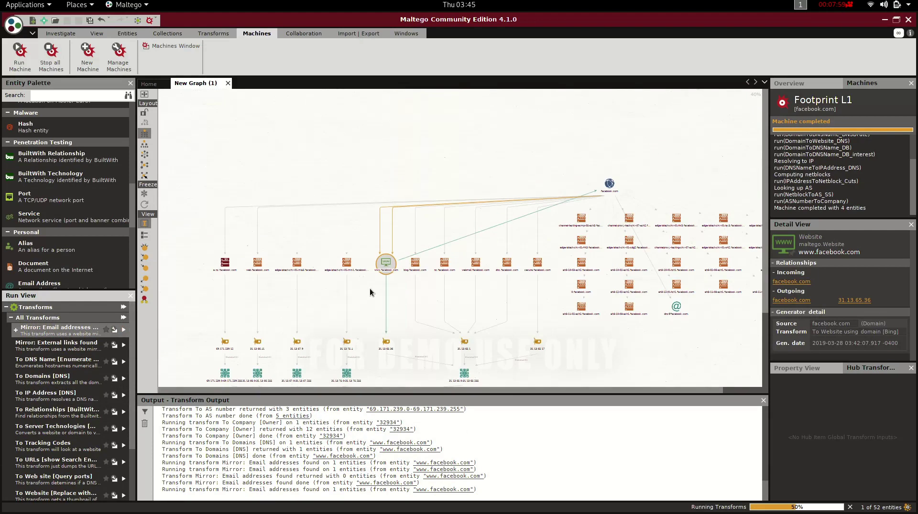
pyautogui.click(372, 316)
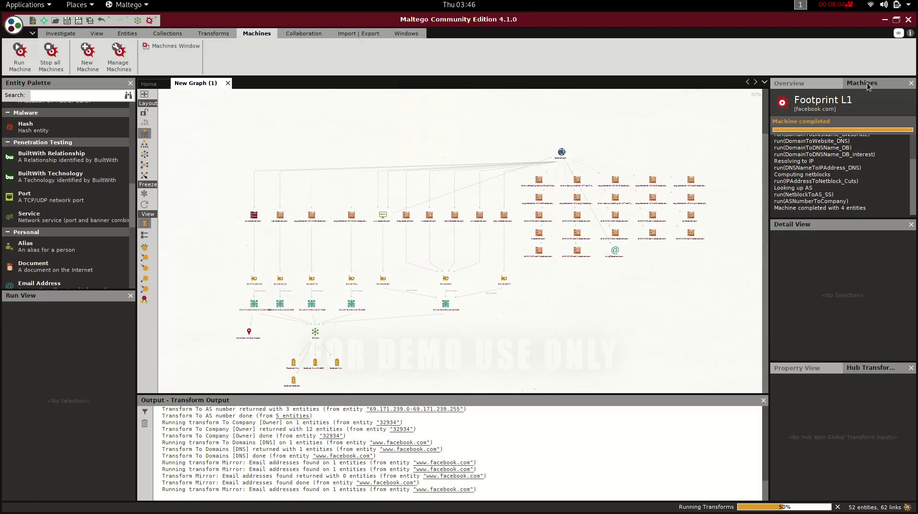
pyautogui.click(813, 84)
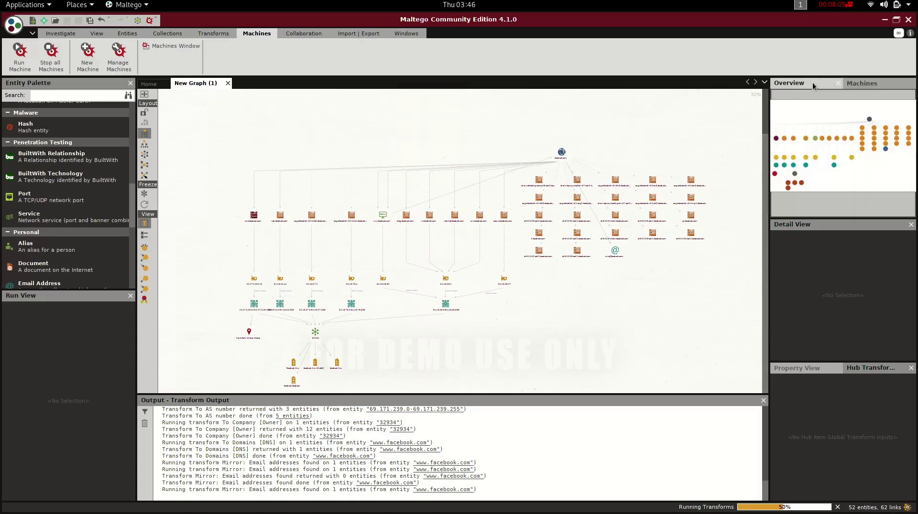
pyautogui.click(862, 83)
pyautogui.scroll(-1, 604, 263)
pyautogui.scroll(3, 589, 278)
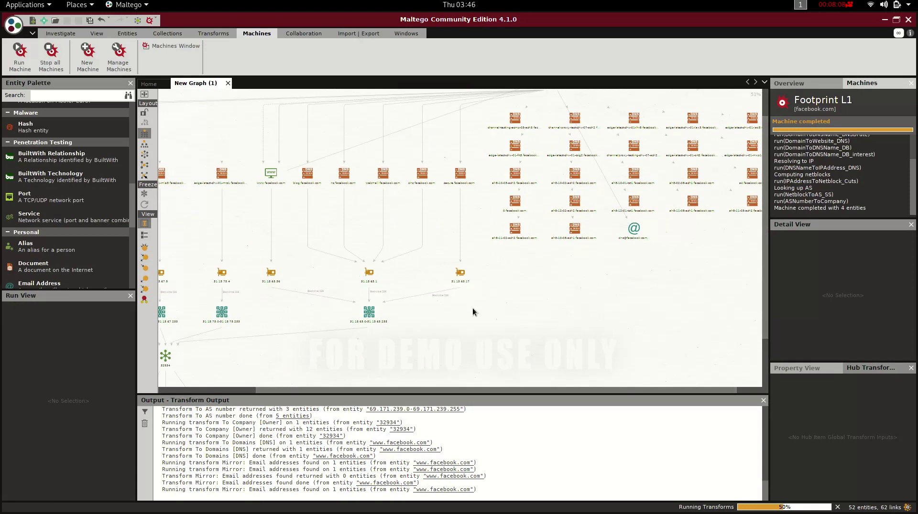
pyautogui.click(272, 174)
pyautogui.scroll(4, 274, 184)
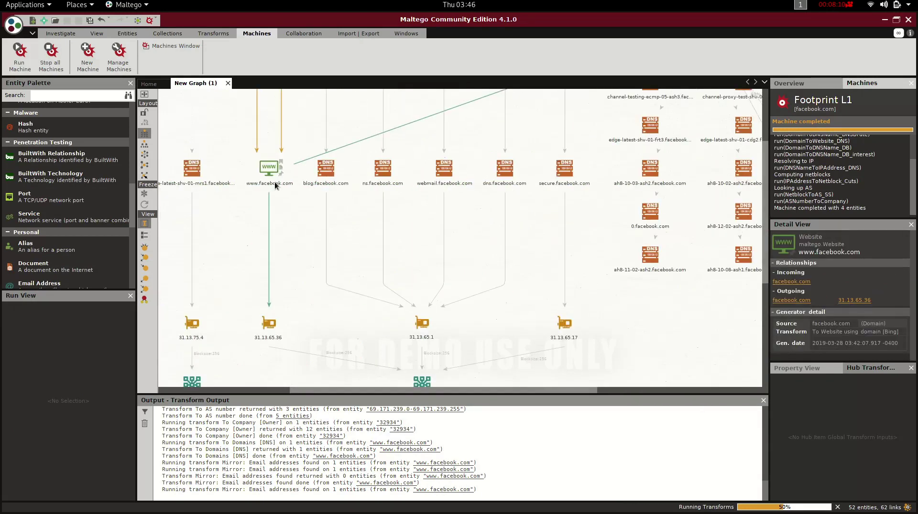
# Close the facebook.com graph without saving its changes.
pyautogui.scroll(-5, 275, 182)
pyautogui.click(460, 228)
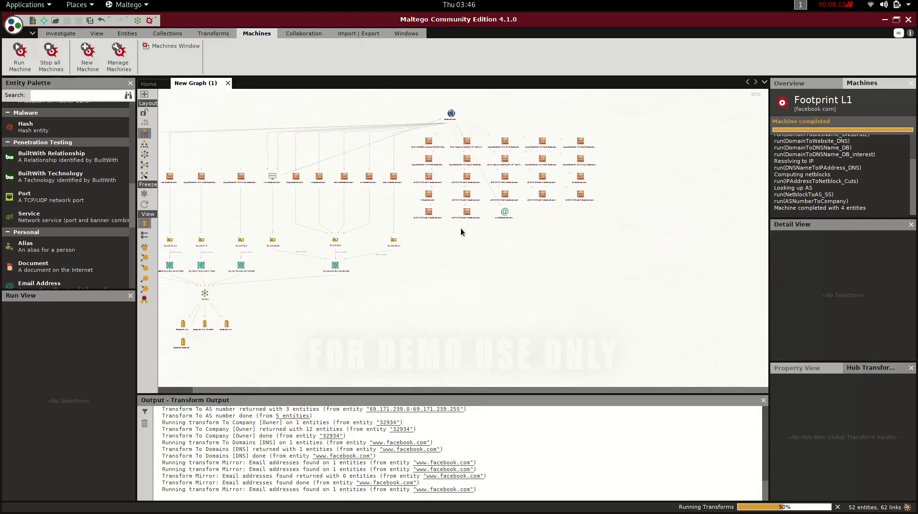
pyautogui.click(228, 83)
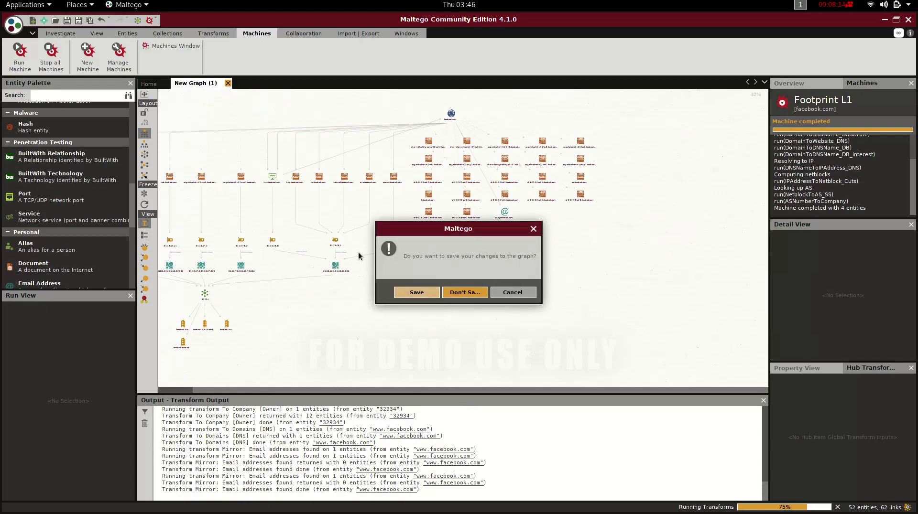
pyautogui.click(467, 291)
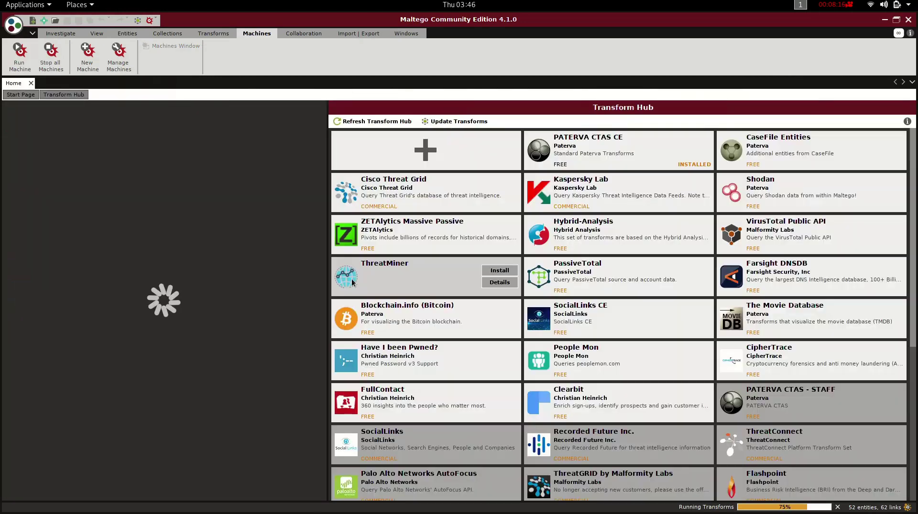
# Run the Footprint L2 machine on the domain google.com.
pyautogui.click(20, 56)
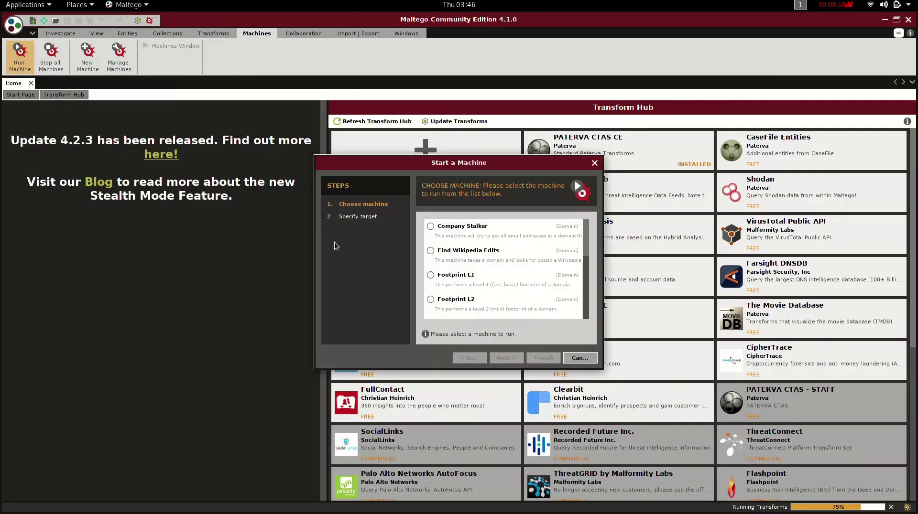
pyautogui.click(454, 277)
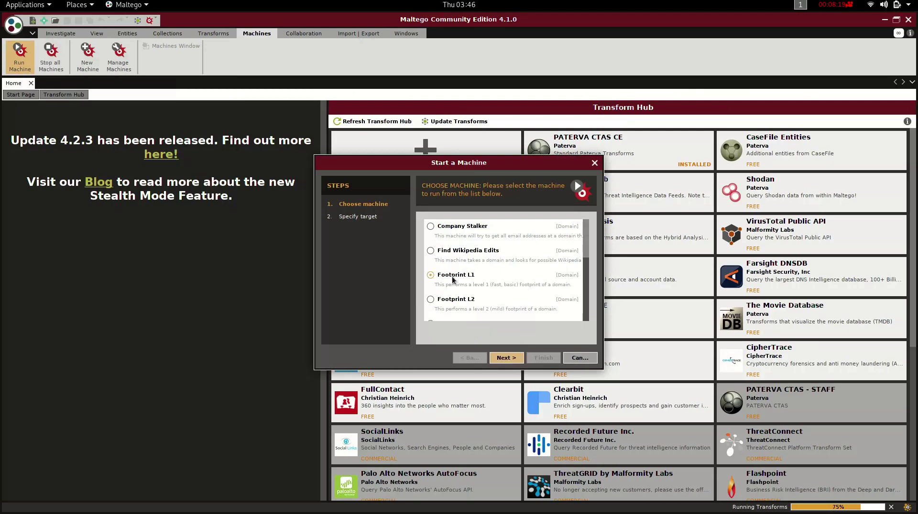
pyautogui.click(506, 359)
pyautogui.write('google')
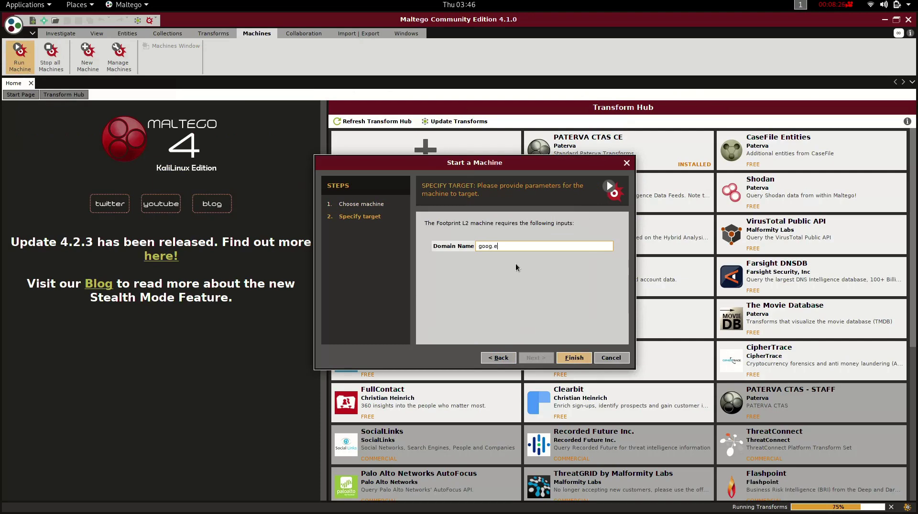
pyautogui.write('gl')
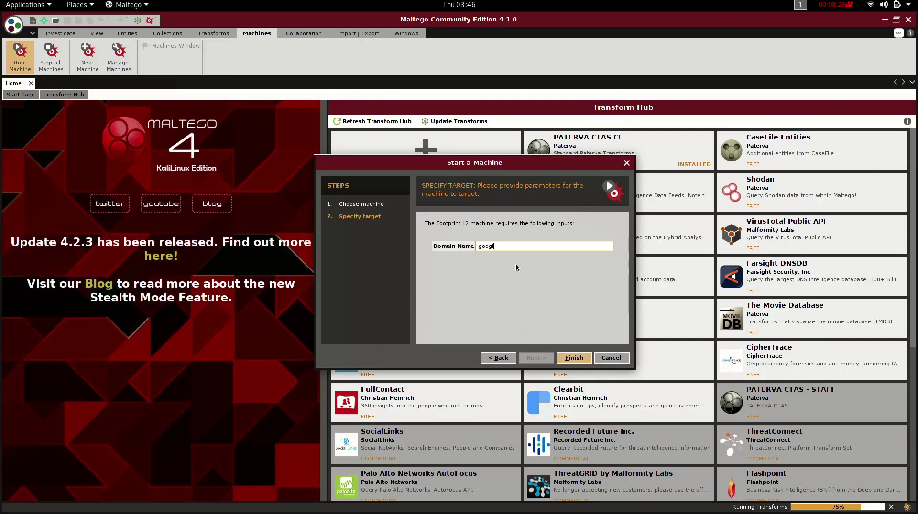
pyautogui.write('.e.com')
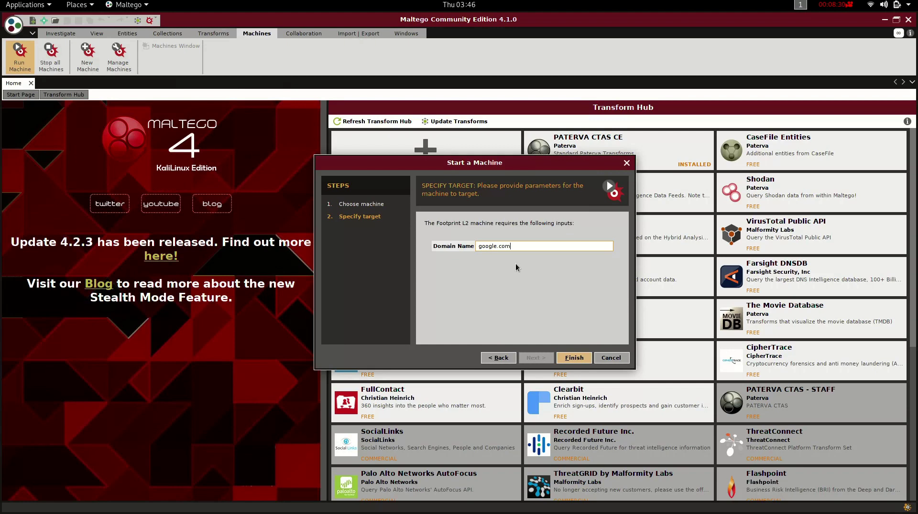
pyautogui.click(574, 358)
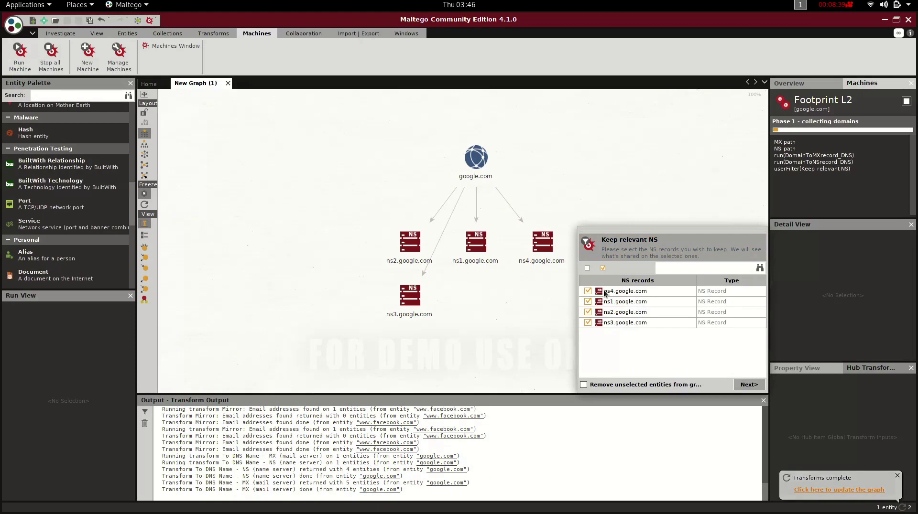
# Keep all NS and MX records of google.com in the machine's filters, switching on removal of unselected entities for the MX records.
pyautogui.click(755, 388)
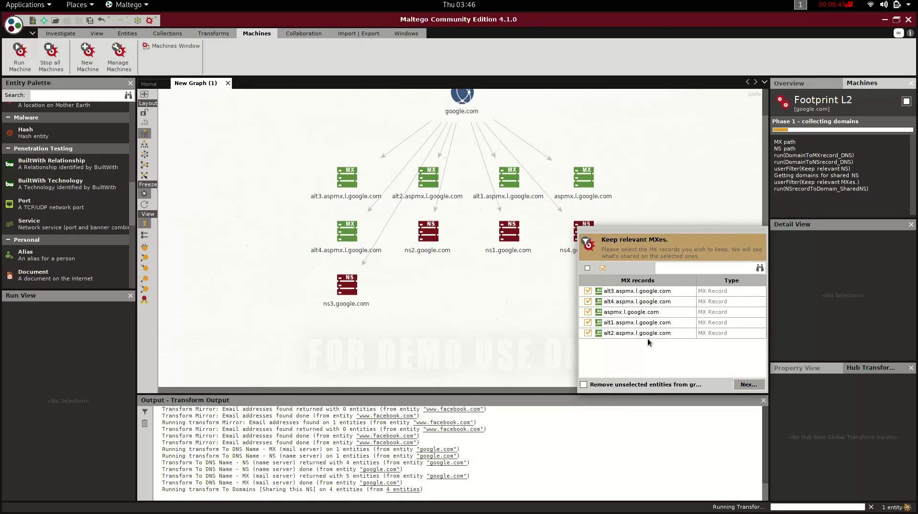
pyautogui.click(629, 386)
pyautogui.click(748, 386)
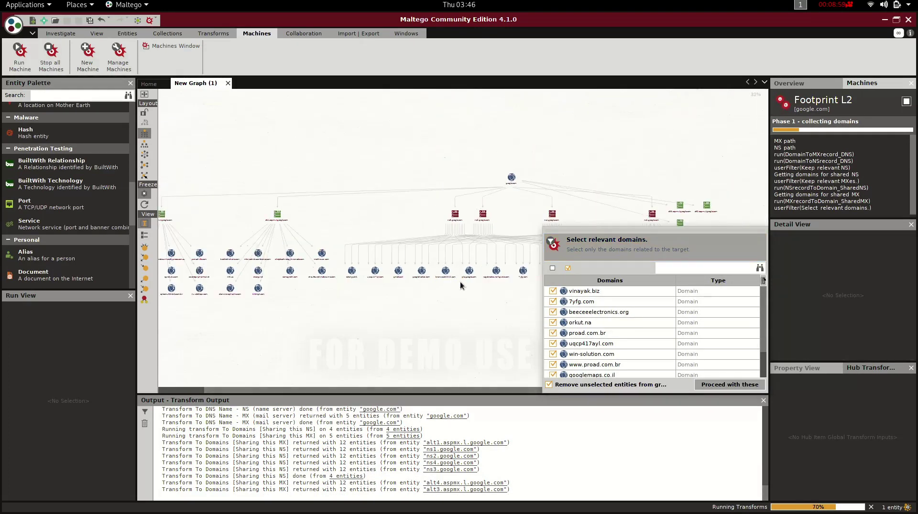
# Inspect the google.com domain entity and proceed with all domains selected in the relevant domains filter.
pyautogui.click(540, 118)
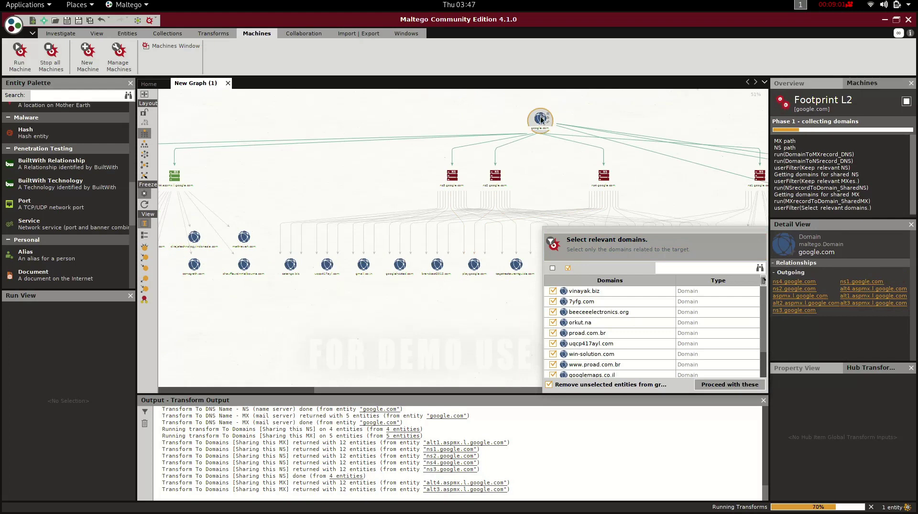
pyautogui.scroll(5, 546, 204)
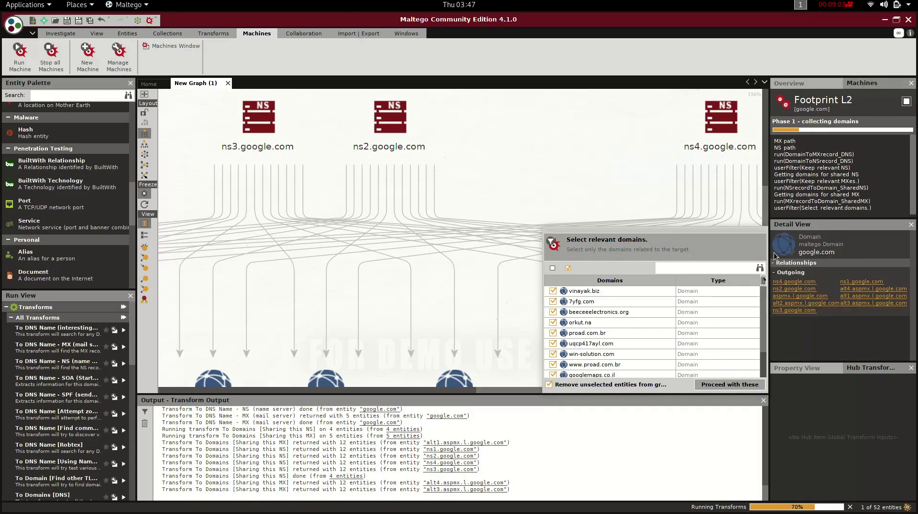
pyautogui.click(710, 385)
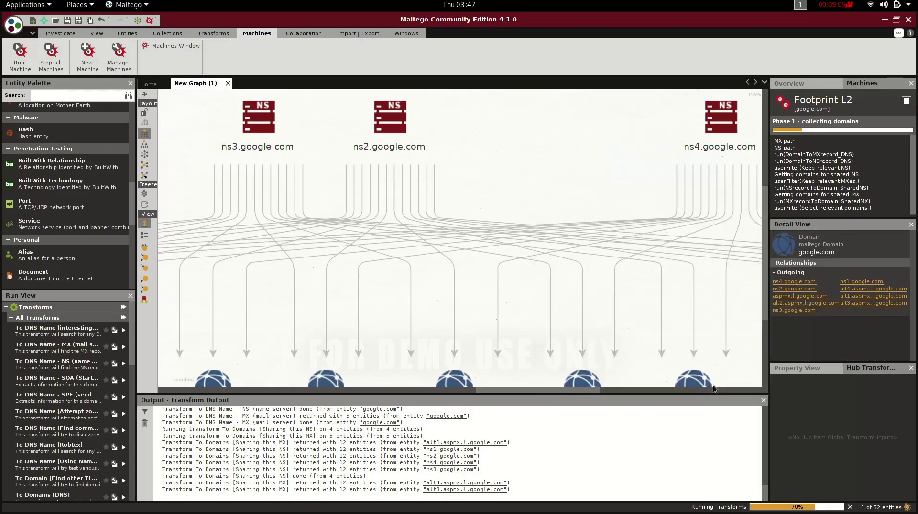
# Examine the alt4.aspmx.l.google.com MX record and the domains below it and the neighbouring MX records.
pyautogui.scroll(-5, 681, 228)
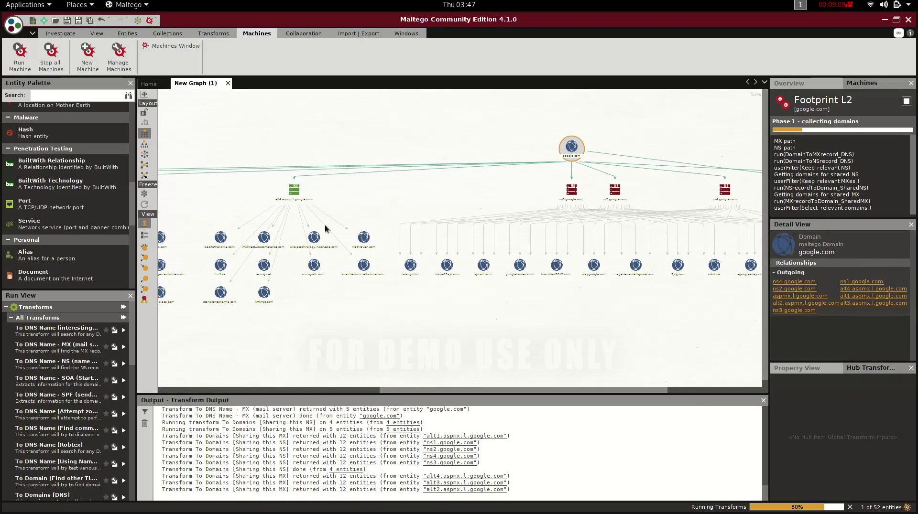
pyautogui.click(293, 191)
pyautogui.scroll(4, 291, 196)
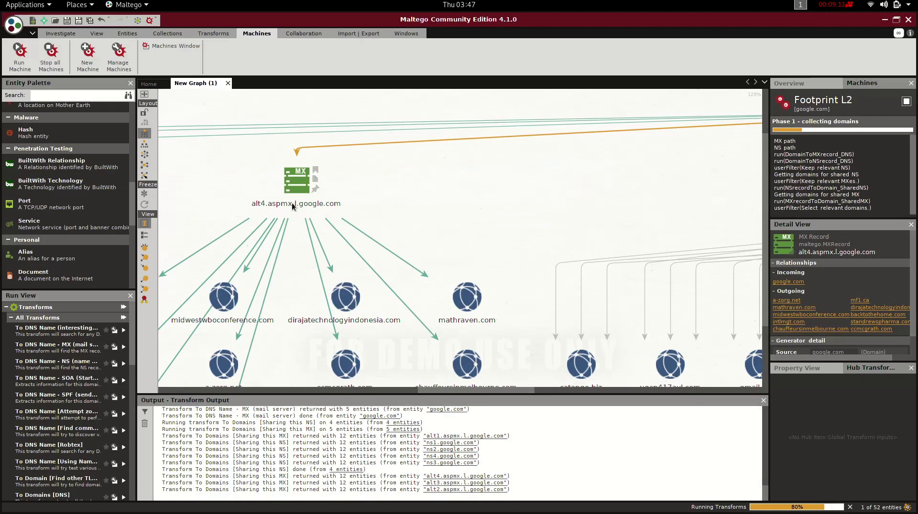
pyautogui.click(340, 390)
pyautogui.moveTo(385, 390); pyautogui.dragTo(157, 391)
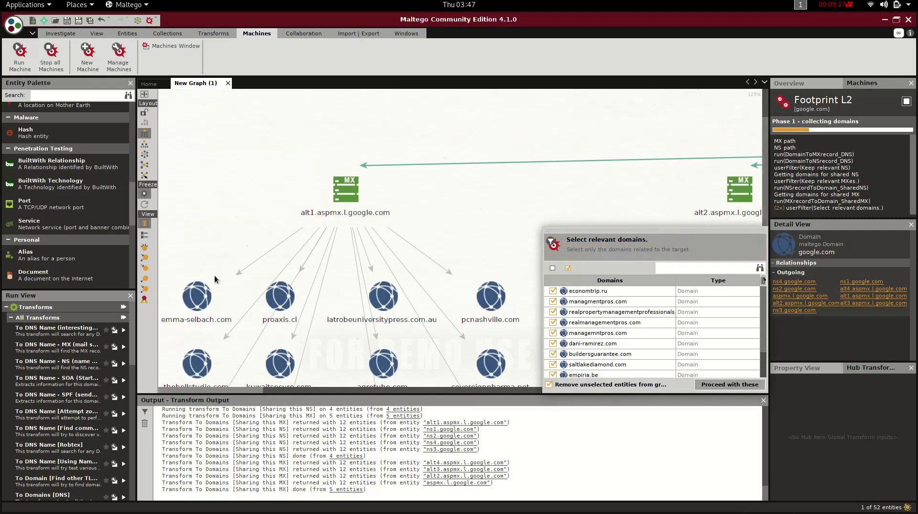
# Proceed with all domains in the second relevant domains filter, leaving removal of unselected entities on.
pyautogui.scroll(-10, 500, 213)
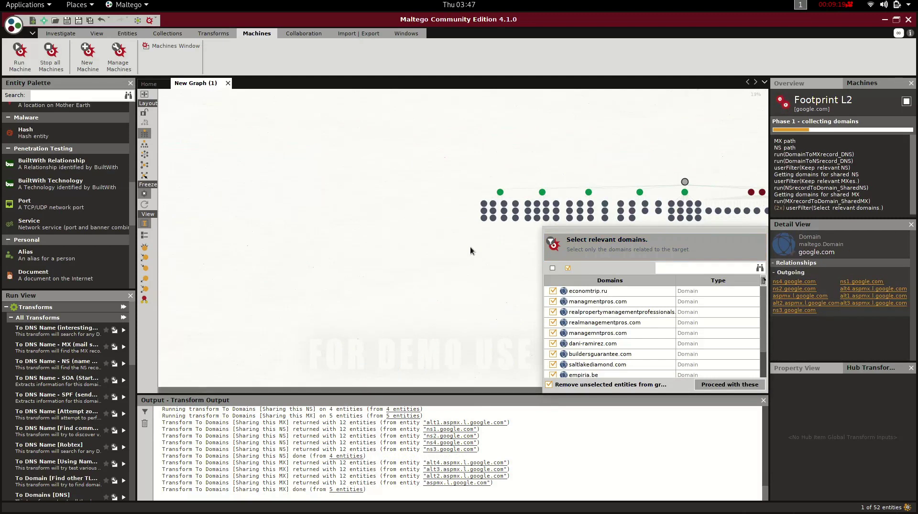
pyautogui.moveTo(443, 392); pyautogui.dragTo(524, 394)
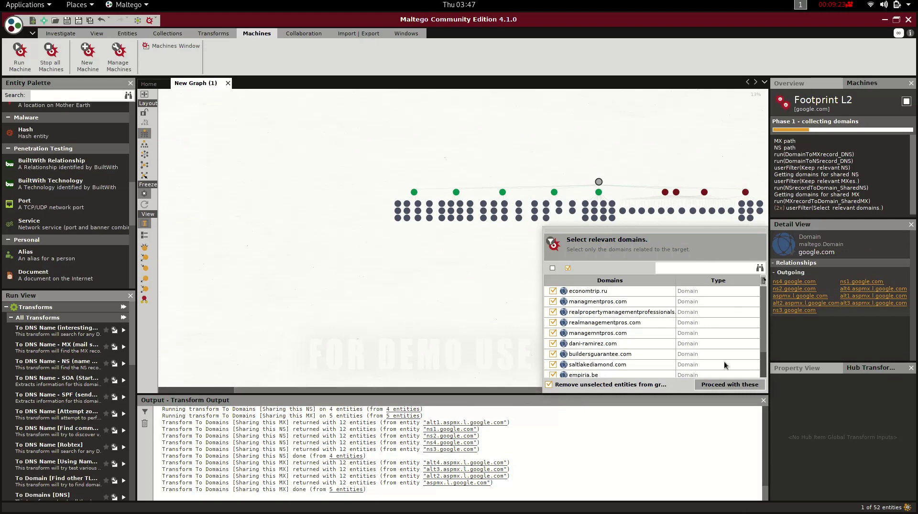
pyautogui.click(724, 385)
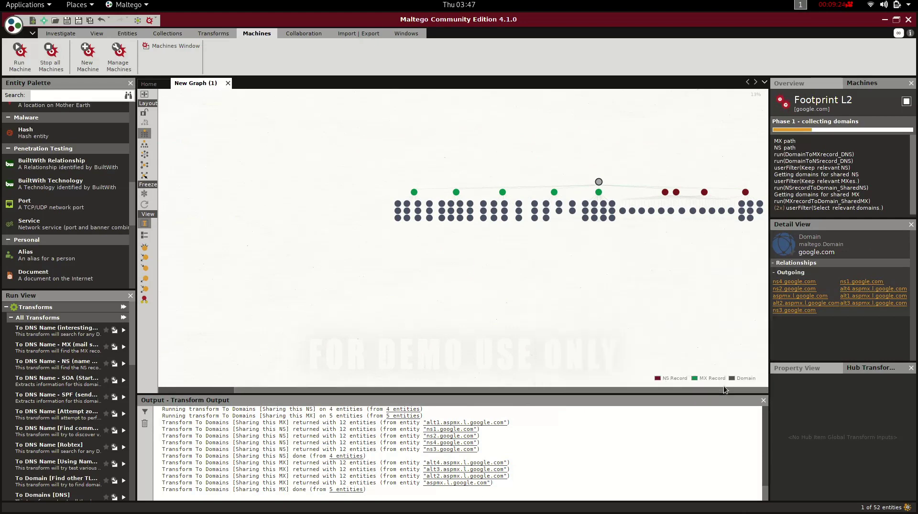
pyautogui.click(625, 396)
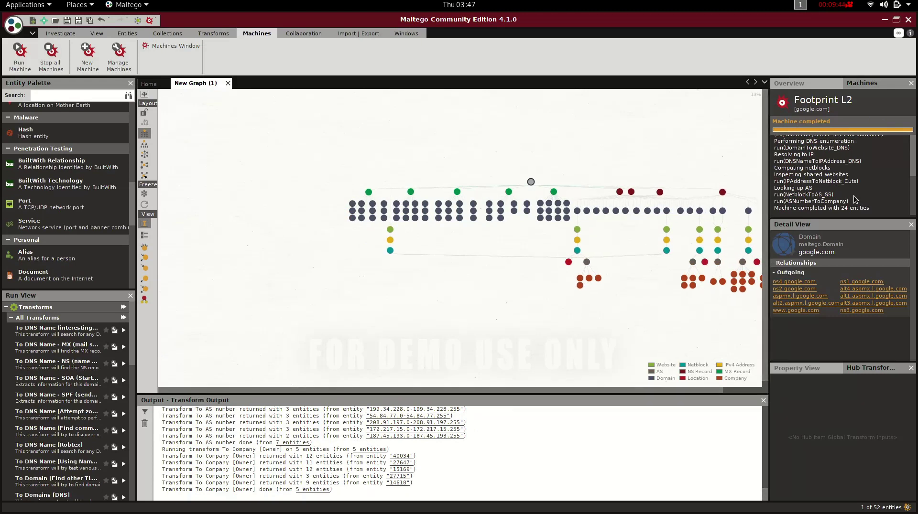
pyautogui.click(804, 312)
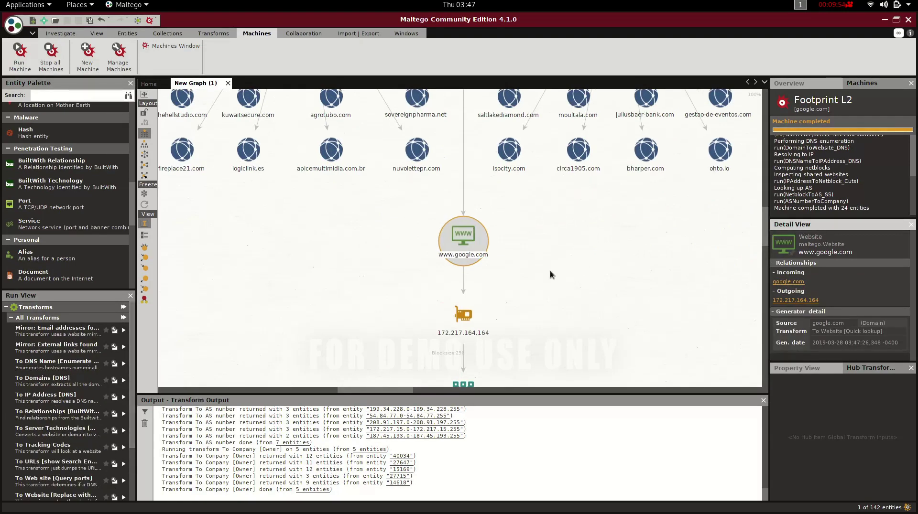
pyautogui.click(485, 304)
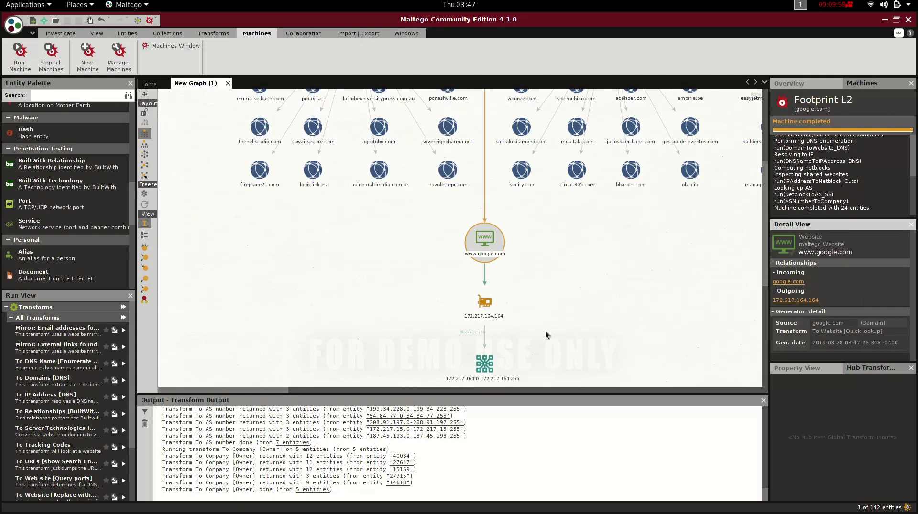
# Examine the netblock linked below IPv4 address 172.217.164.164 and its relationships.
pyautogui.scroll(-2, 550, 331)
pyautogui.click(557, 358)
pyautogui.click(478, 370)
pyautogui.scroll(4, 504, 357)
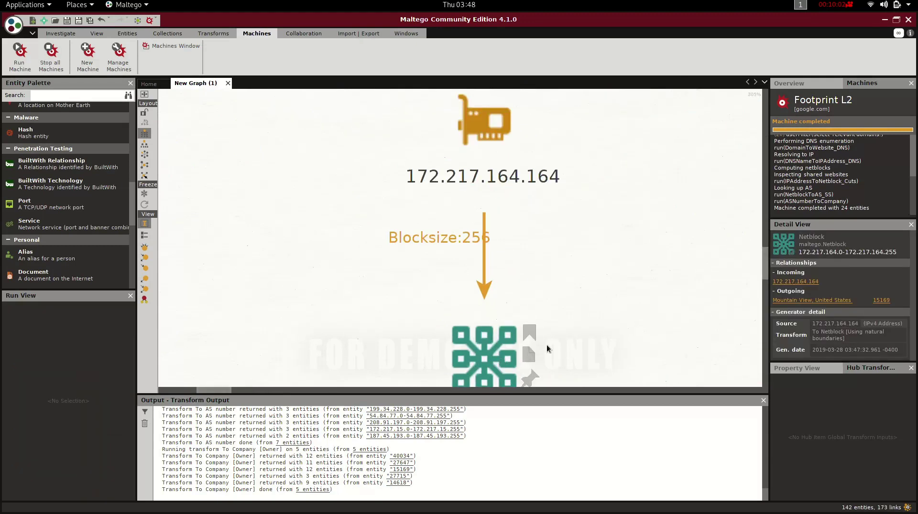
pyautogui.click(597, 325)
pyautogui.moveTo(764, 270); pyautogui.dragTo(772, 289)
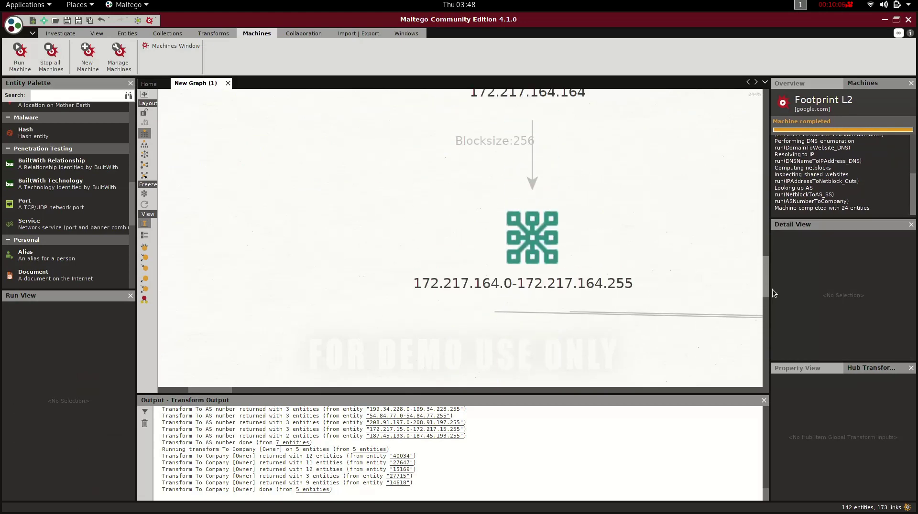
# Review the properties of the 172.217.164.0-172.217.164.255 netblock, including its IP range and network owner, and close its details.
pyautogui.click(535, 256)
pyautogui.doubleClick(535, 251)
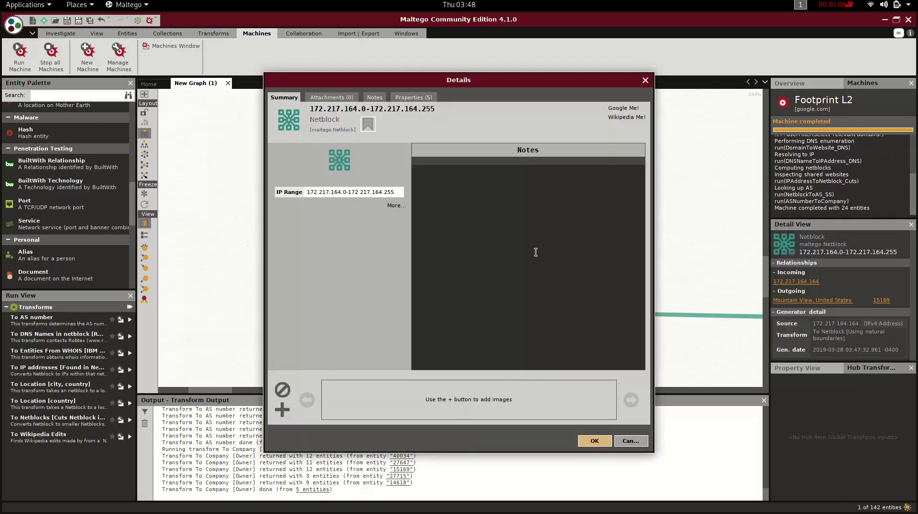
pyautogui.click(405, 98)
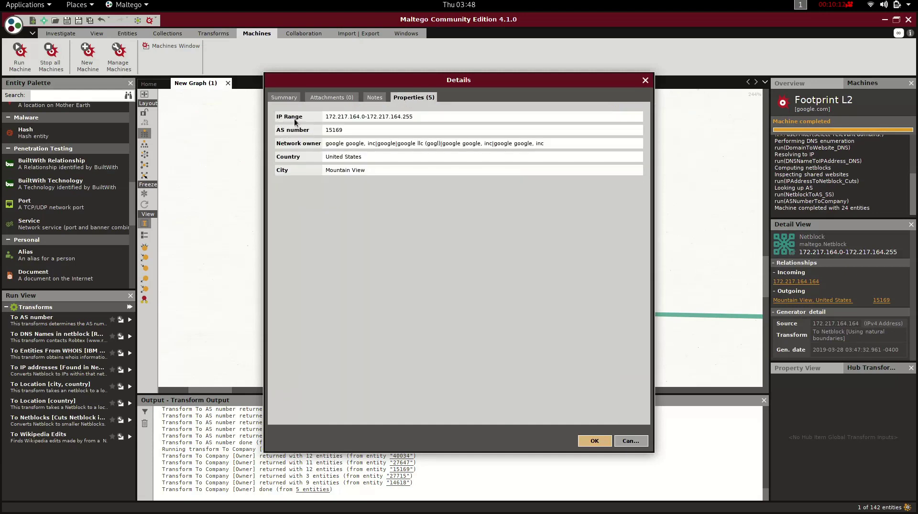
pyautogui.moveTo(327, 119); pyautogui.dragTo(362, 118)
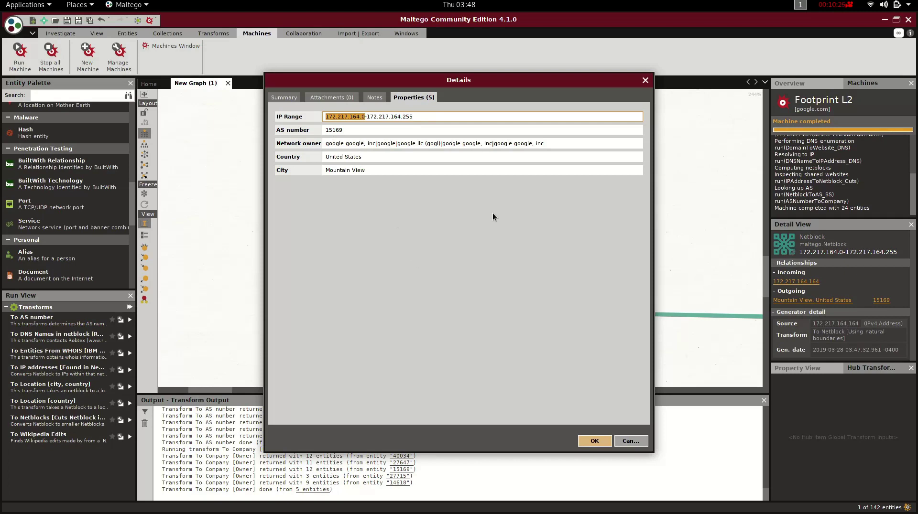
pyautogui.moveTo(517, 143); pyautogui.dragTo(545, 143)
pyautogui.click(556, 144)
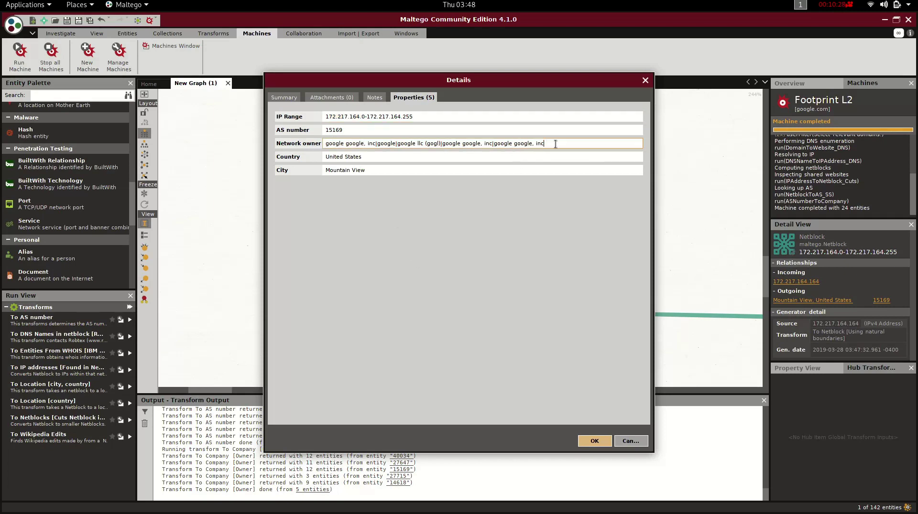
pyautogui.click(645, 80)
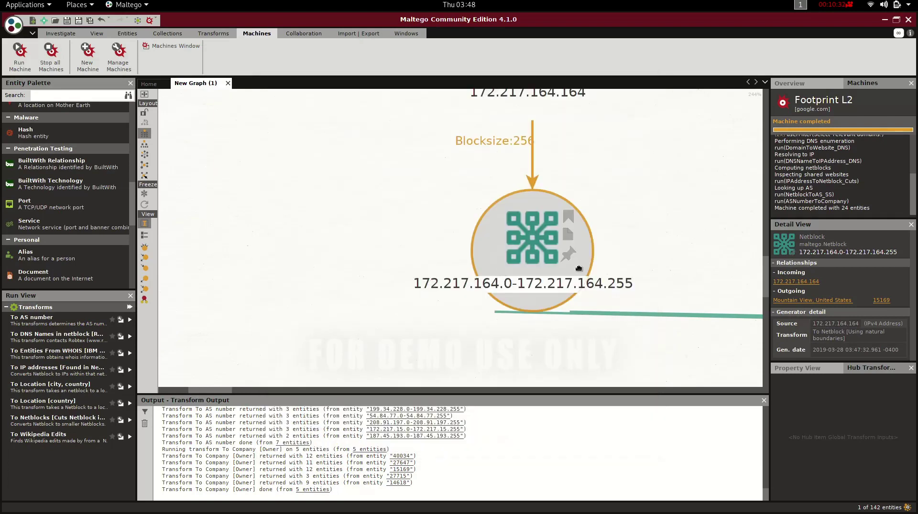
# Trace the outgoing link of the 172.217.164.0-172.217.164.255 netblock across the graph and clear the selection.
pyautogui.scroll(3, 575, 265)
pyautogui.scroll(-5, 649, 255)
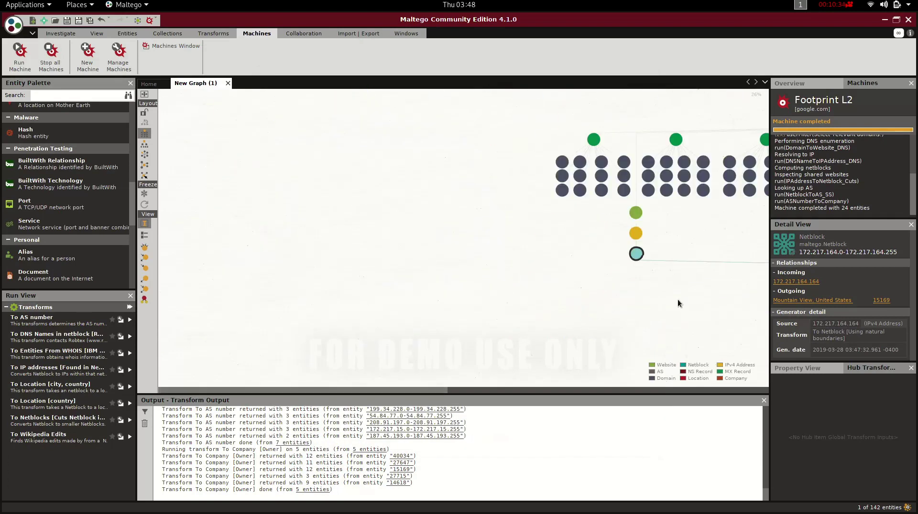
pyautogui.moveTo(294, 391); pyautogui.dragTo(378, 378)
pyautogui.scroll(1, 425, 321)
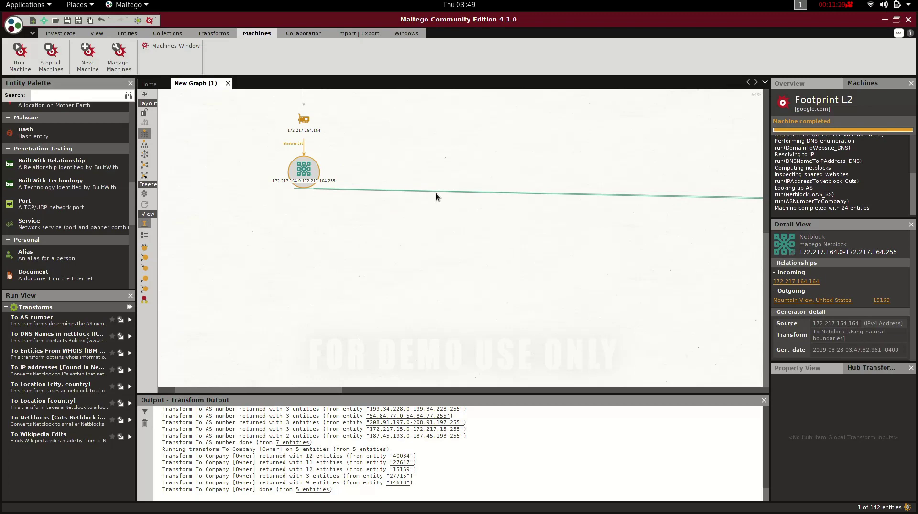
pyautogui.click(520, 217)
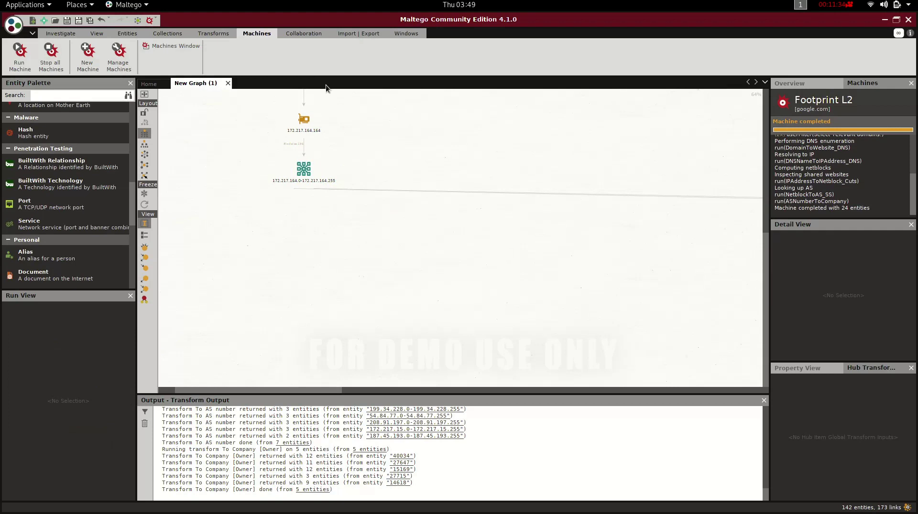
# Browse the available machines and check which target input Company Stalker requires, without running it.
pyautogui.click(26, 65)
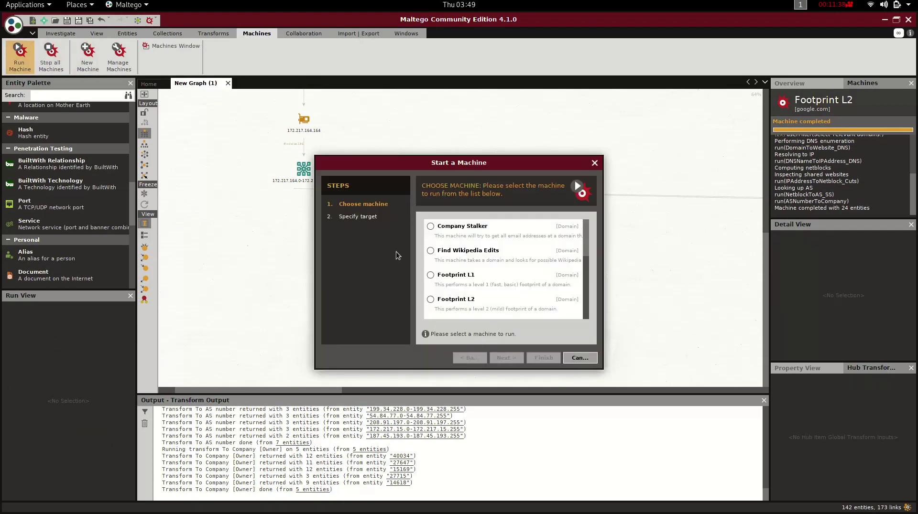
pyautogui.scroll(-10, 466, 239)
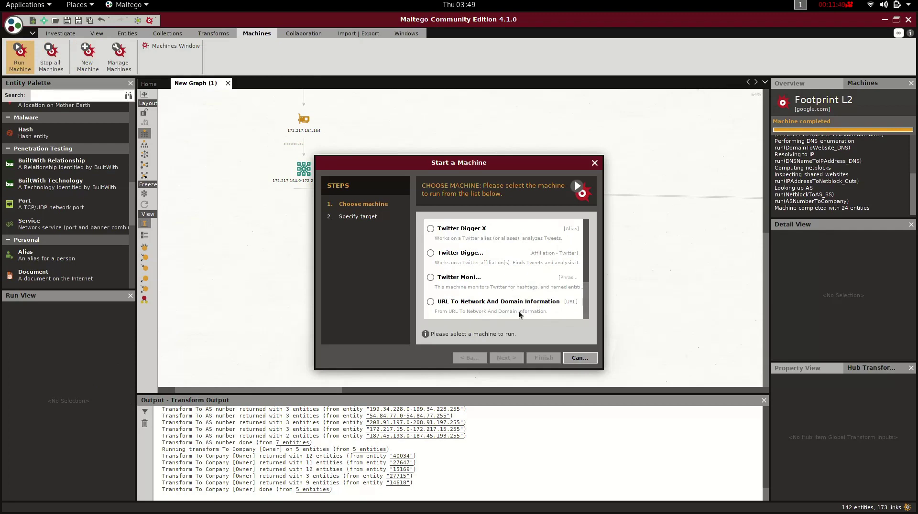
pyautogui.scroll(10, 529, 306)
pyautogui.click(485, 231)
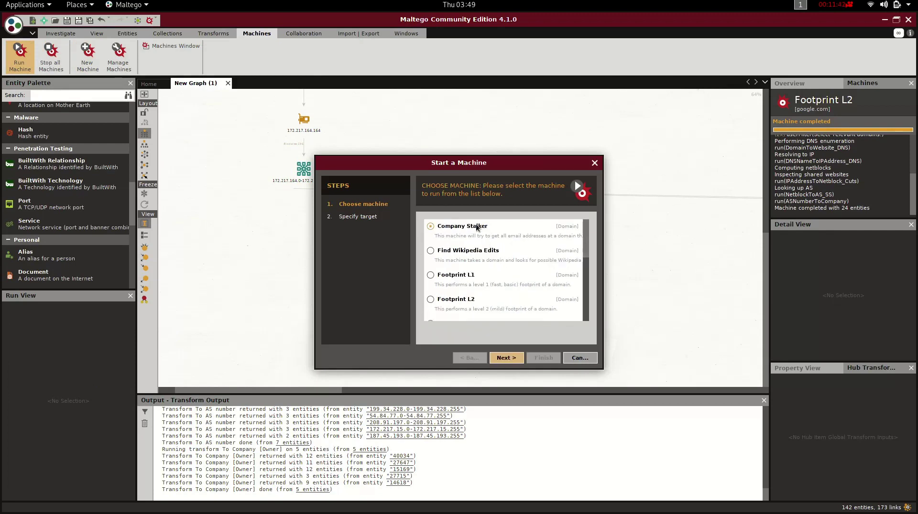
pyautogui.click(510, 360)
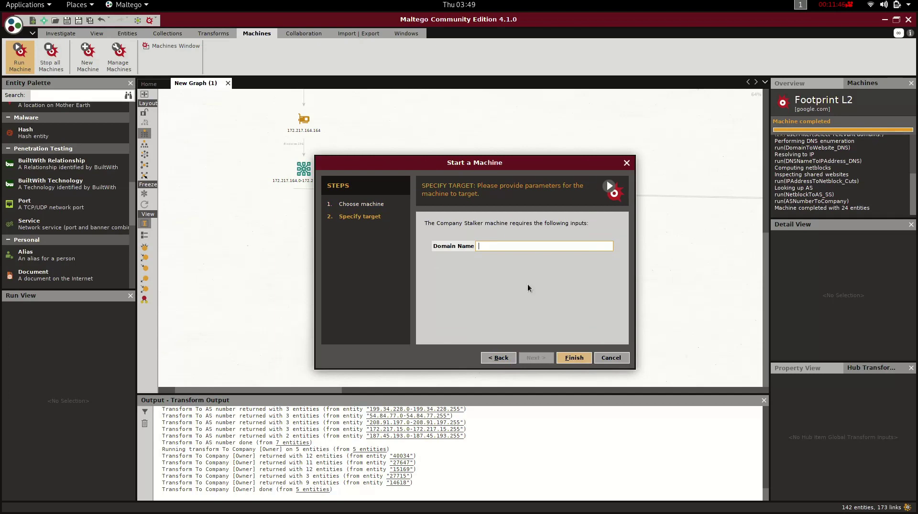
pyautogui.click(606, 360)
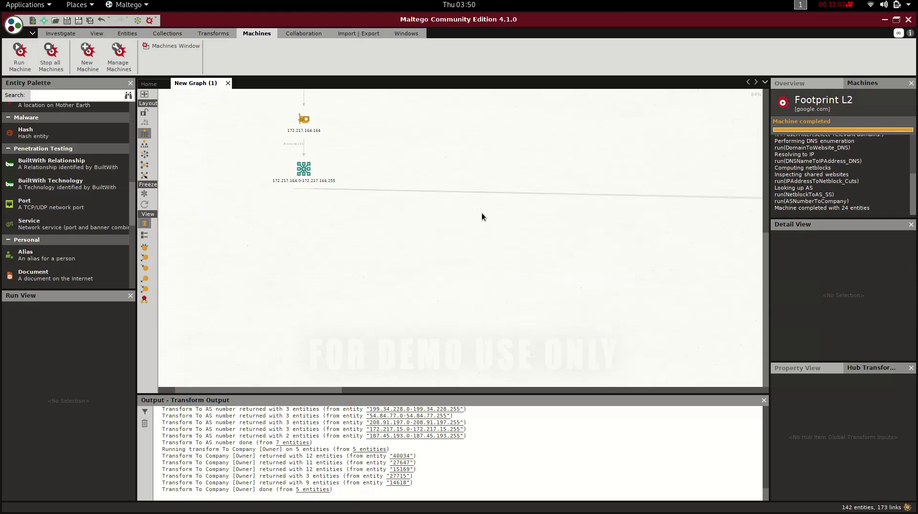
# Close Maltego and discard the unsaved New Graph (1).mtgx.
pyautogui.click(908, 21)
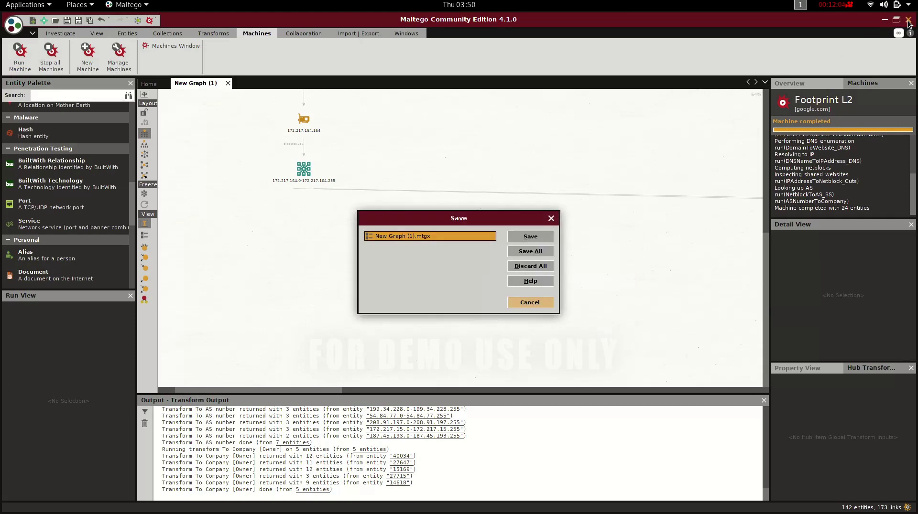
pyautogui.click(531, 266)
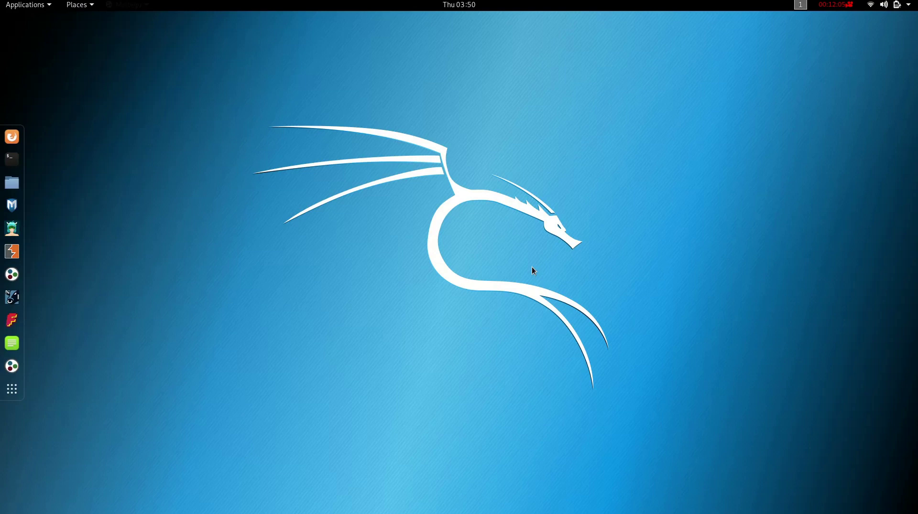
pyautogui.click(837, 7)
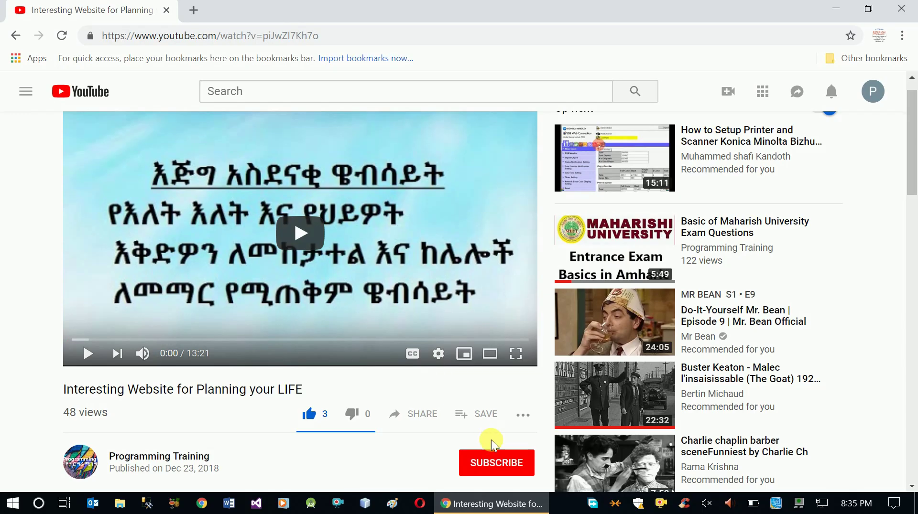
# Subscribe to the Programming Training channel on the open YouTube video page.
pyautogui.click(501, 465)
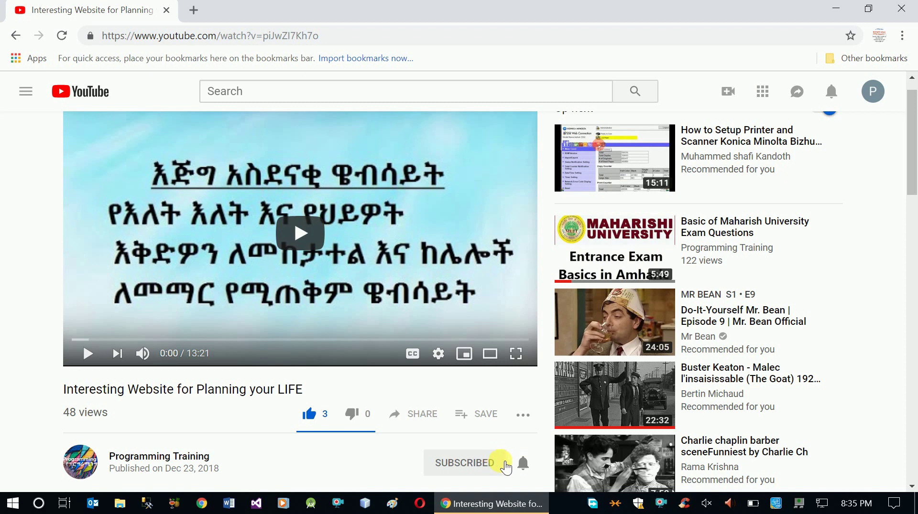